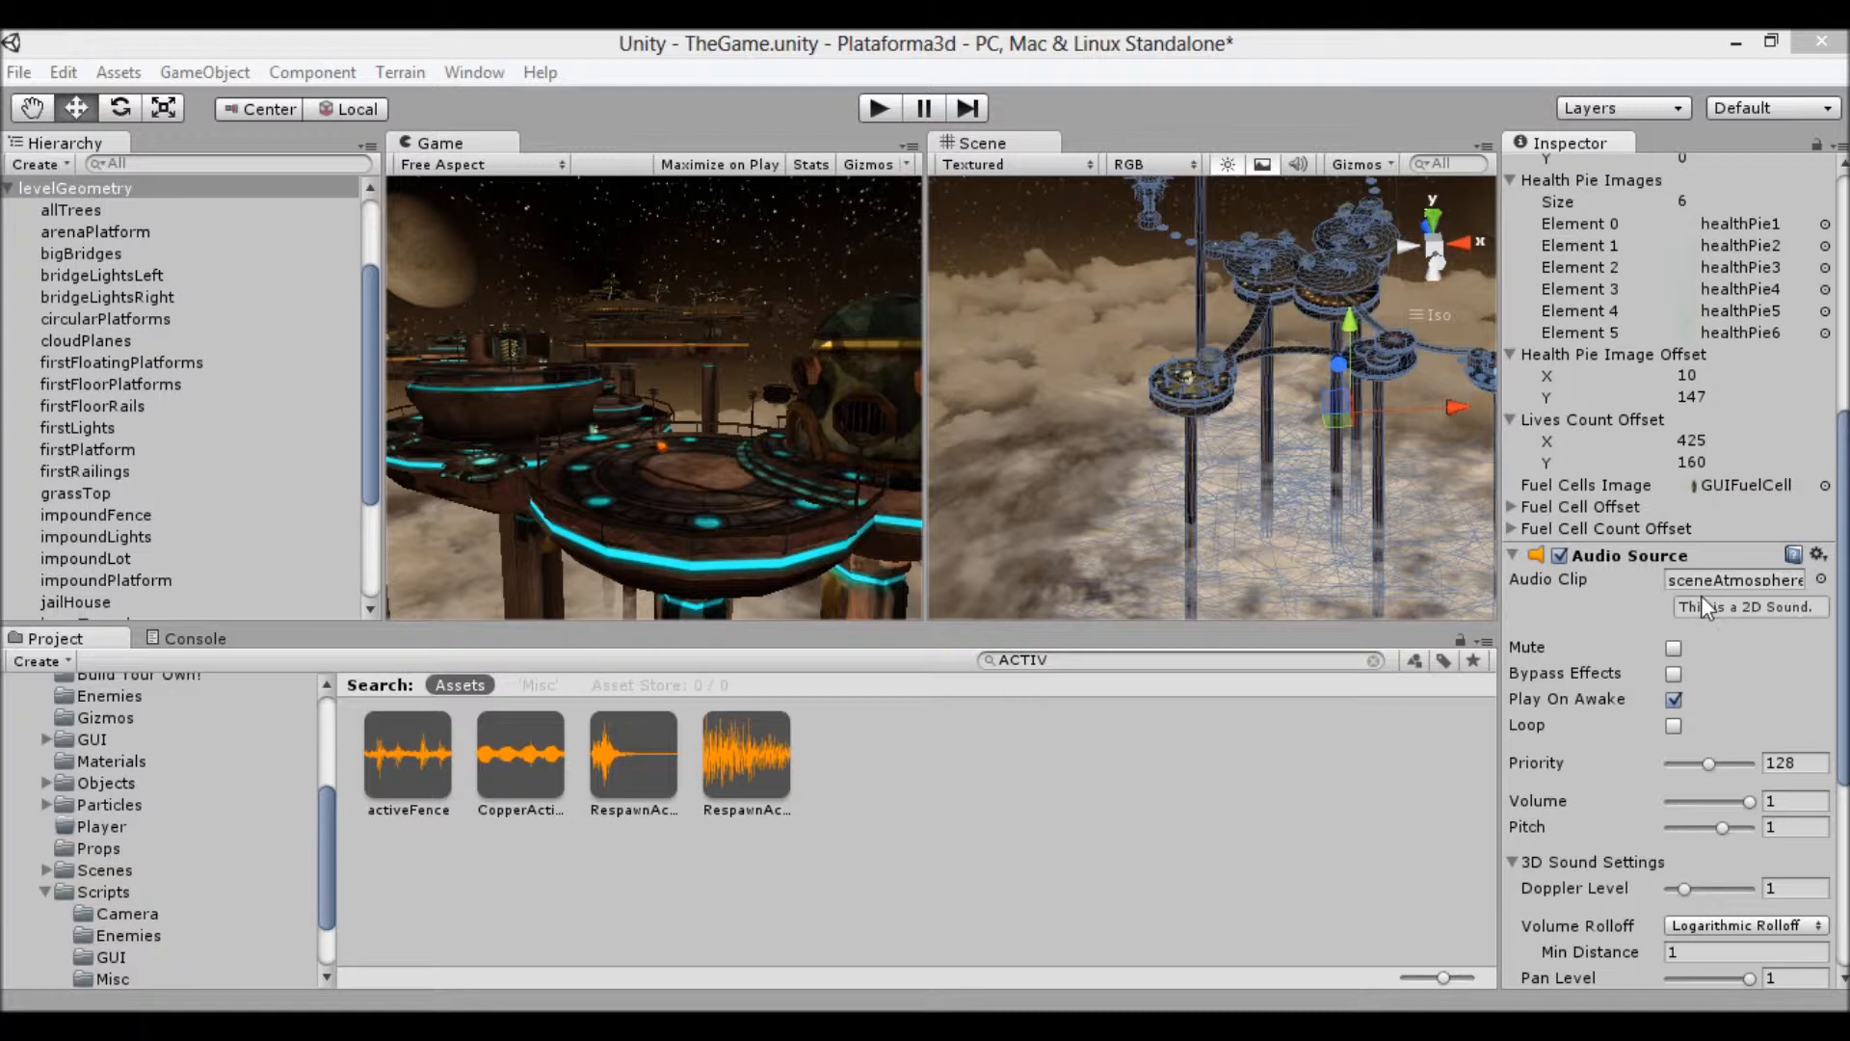
Enable looping on the audio source that plays the sceneAtmosphere clip
scroll(1721, 589, "down", 3)
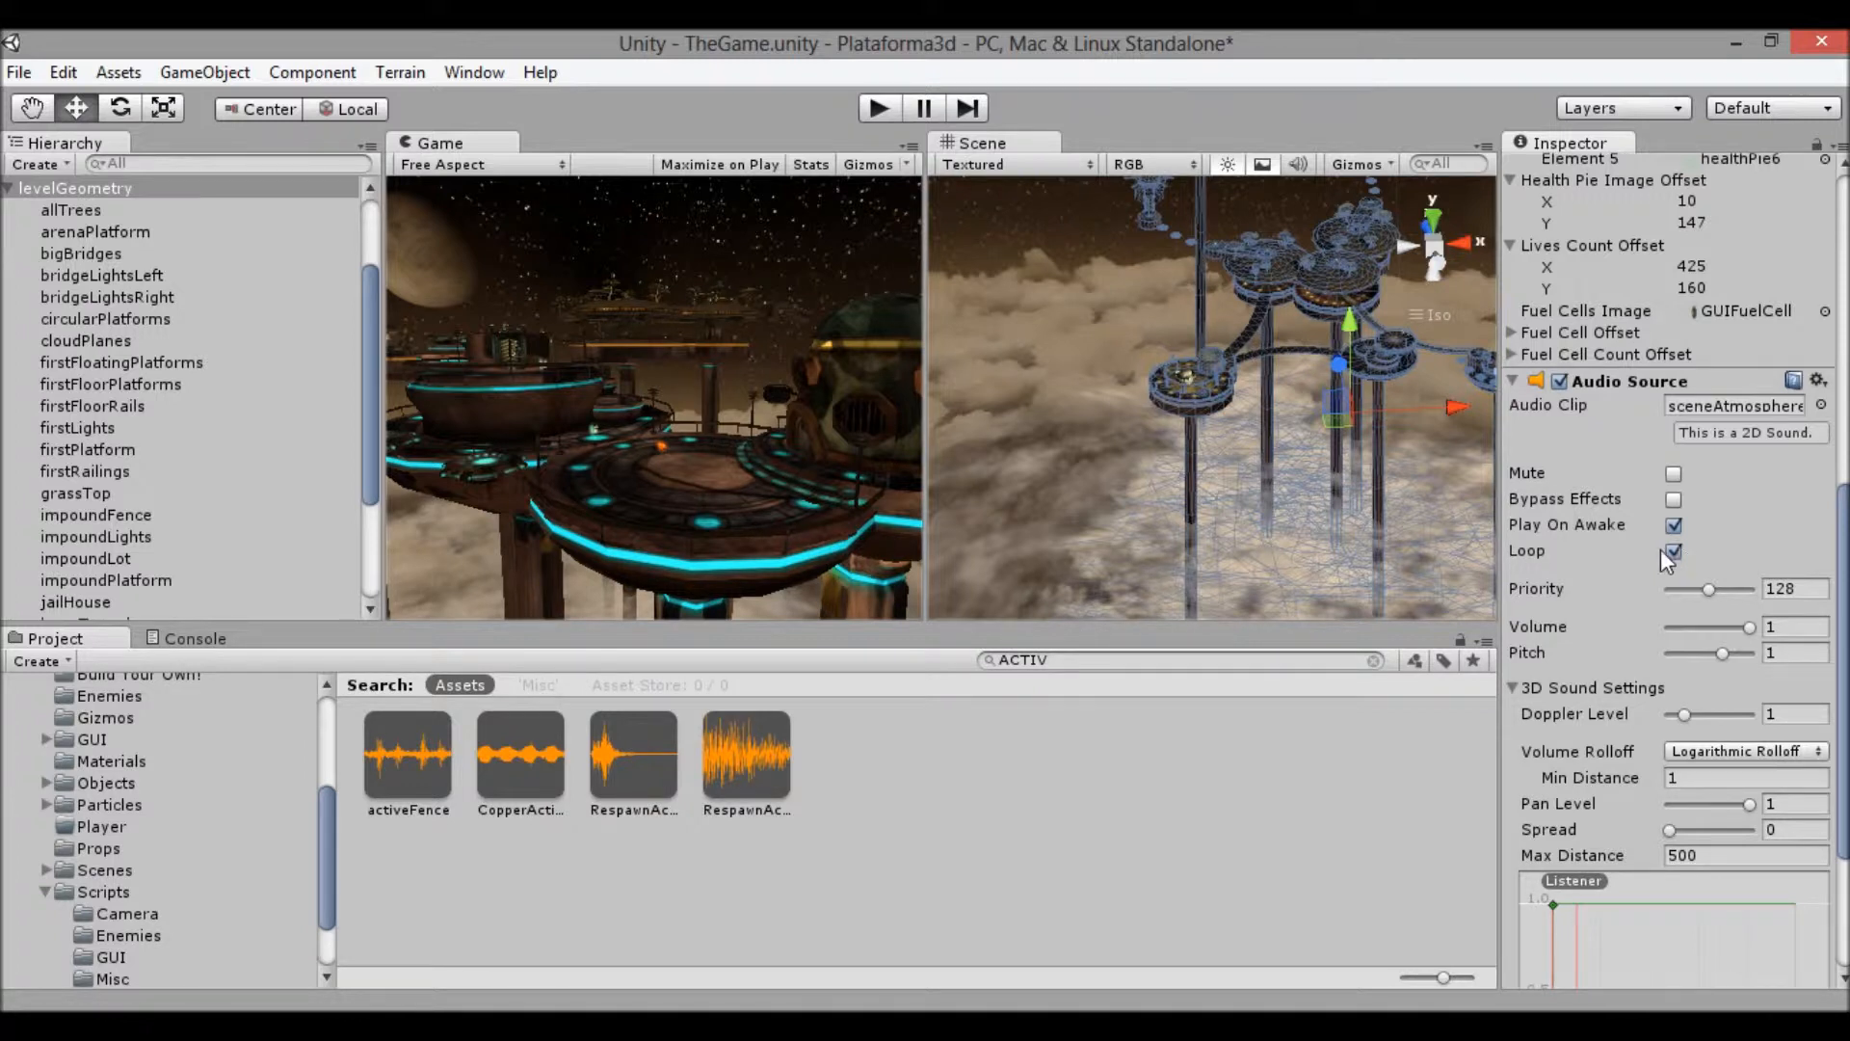
Add an Audio Source component to the impoundFence object in the level geometry
left_click_drag(373, 316, 374, 362)
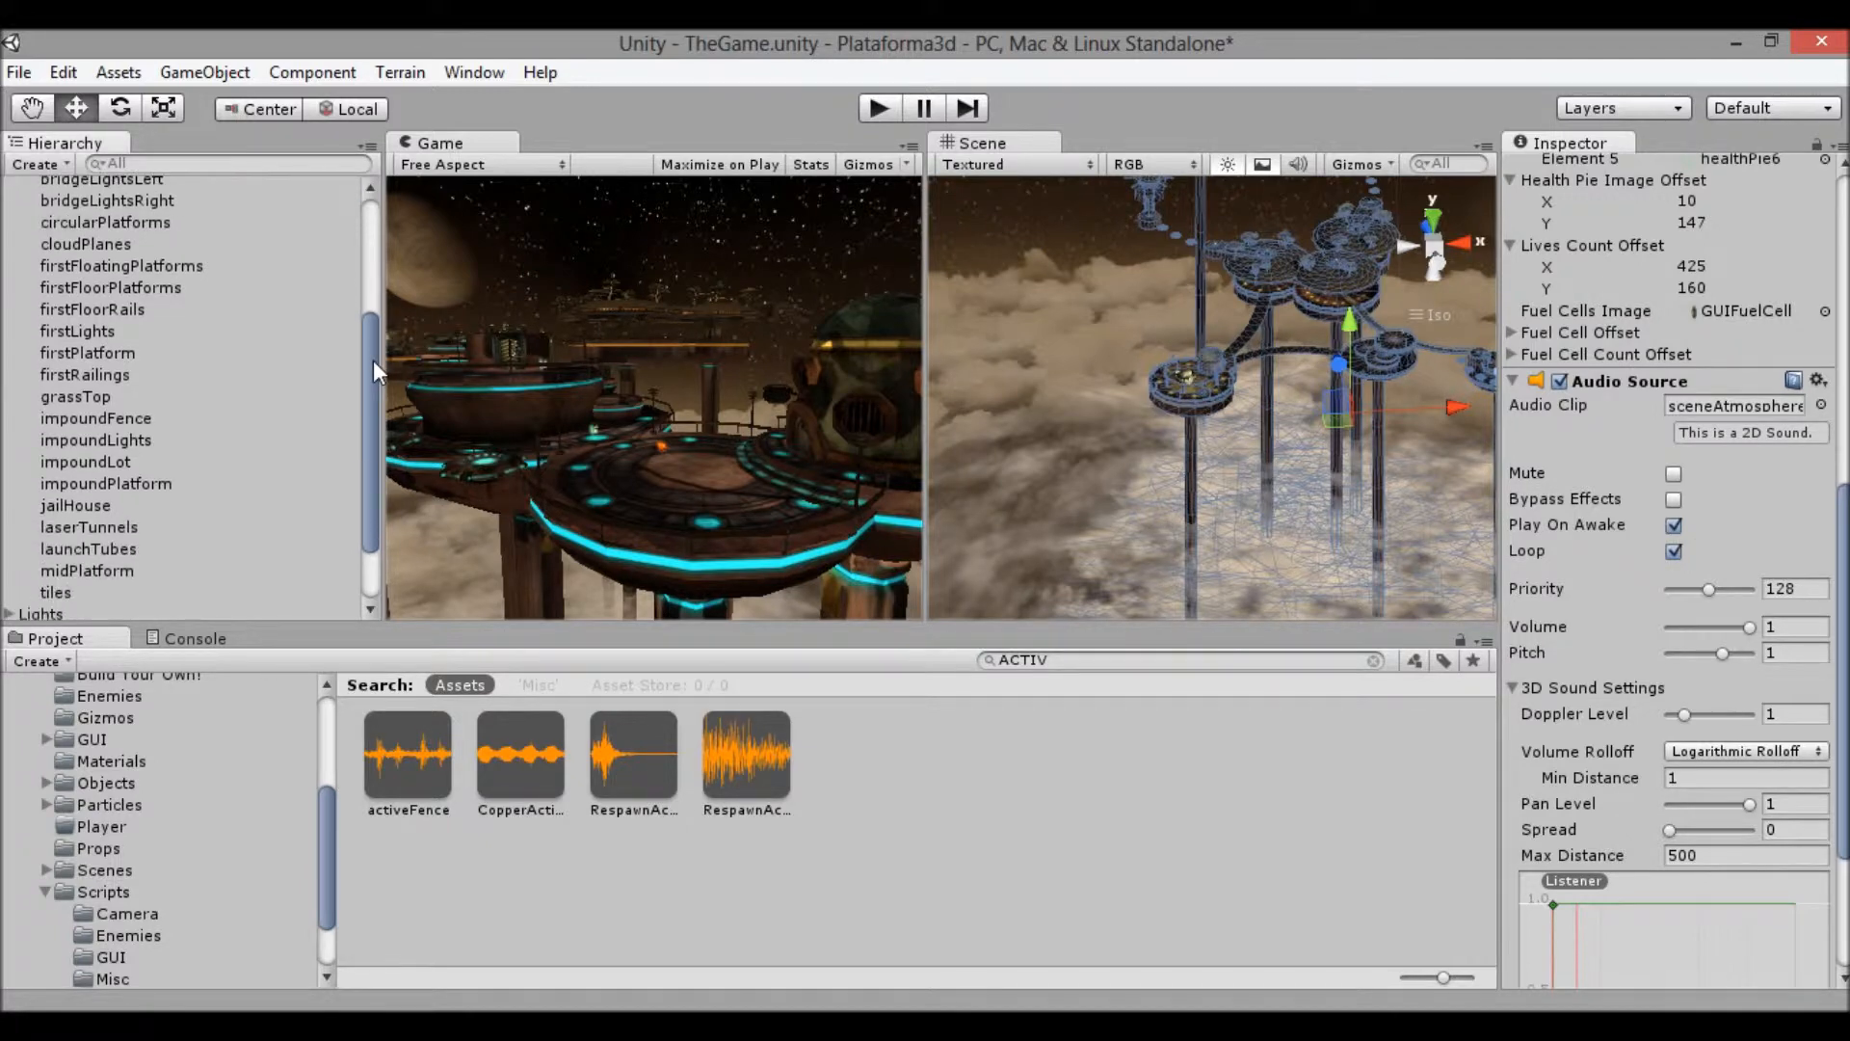
left_click(110, 417)
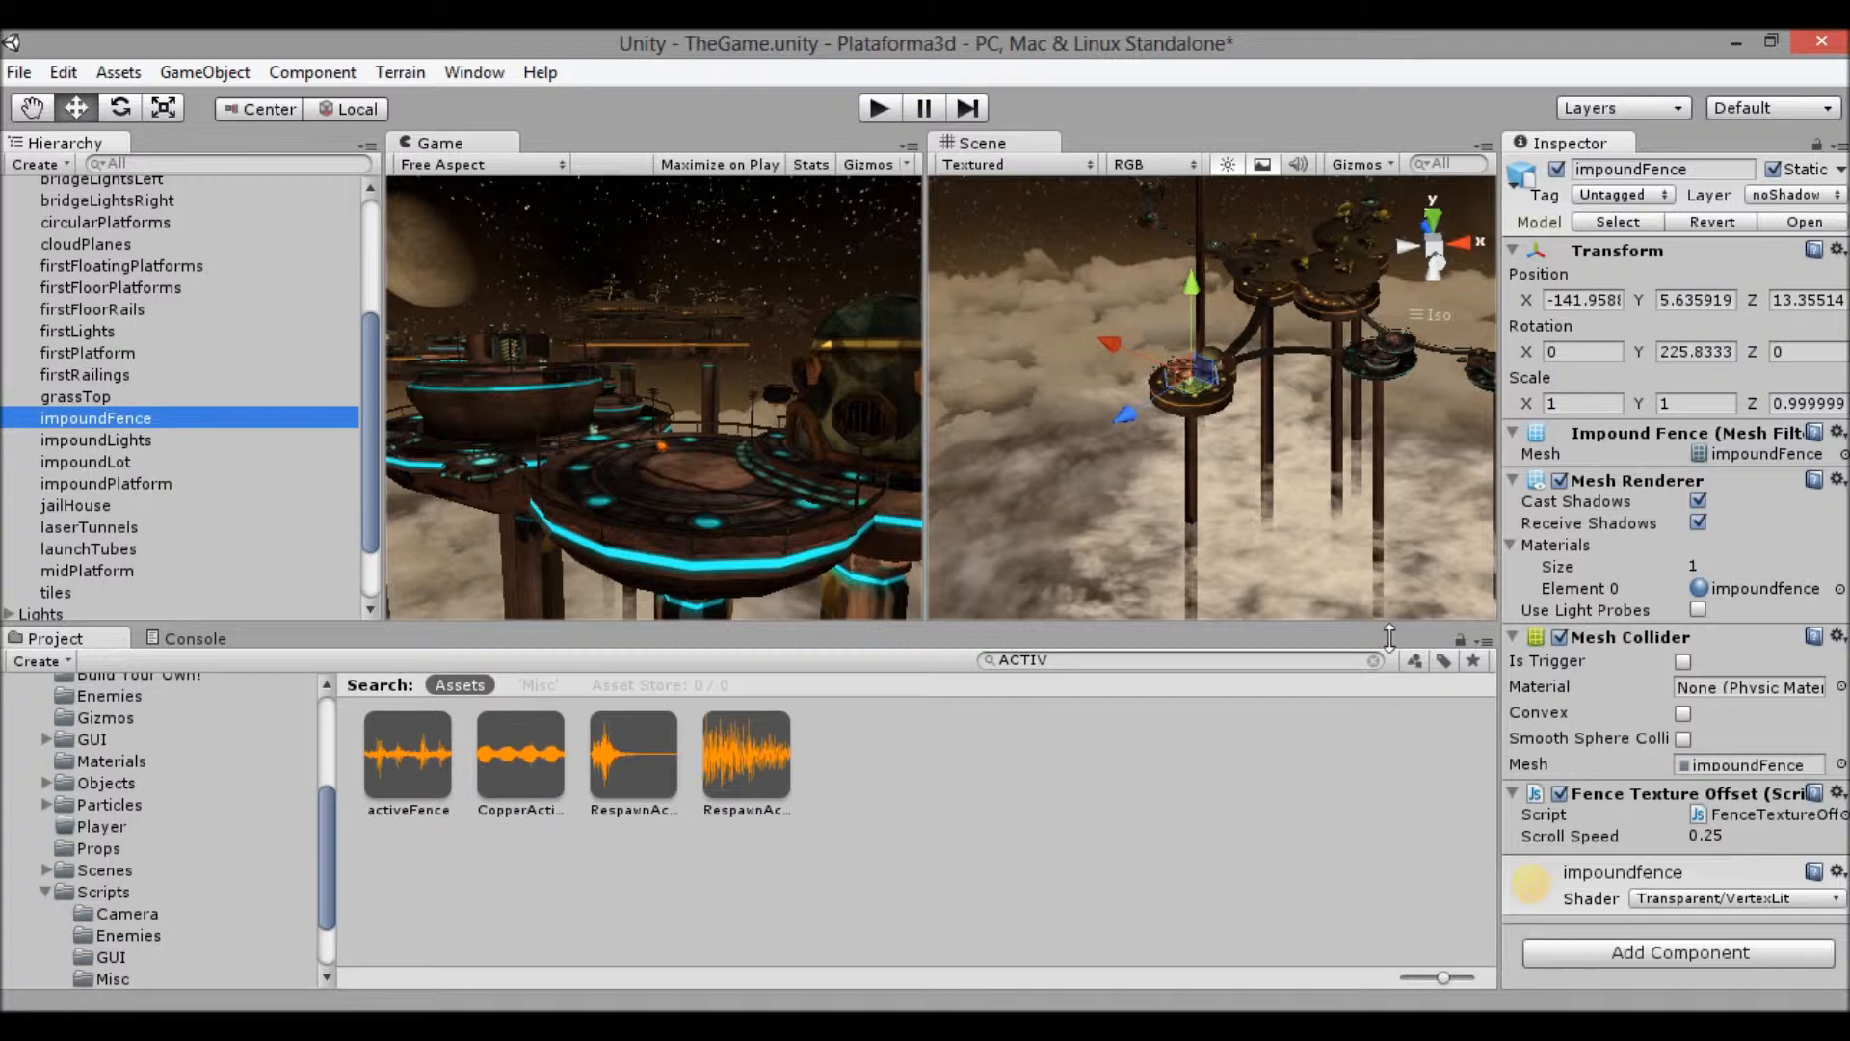
left_click(1680, 954)
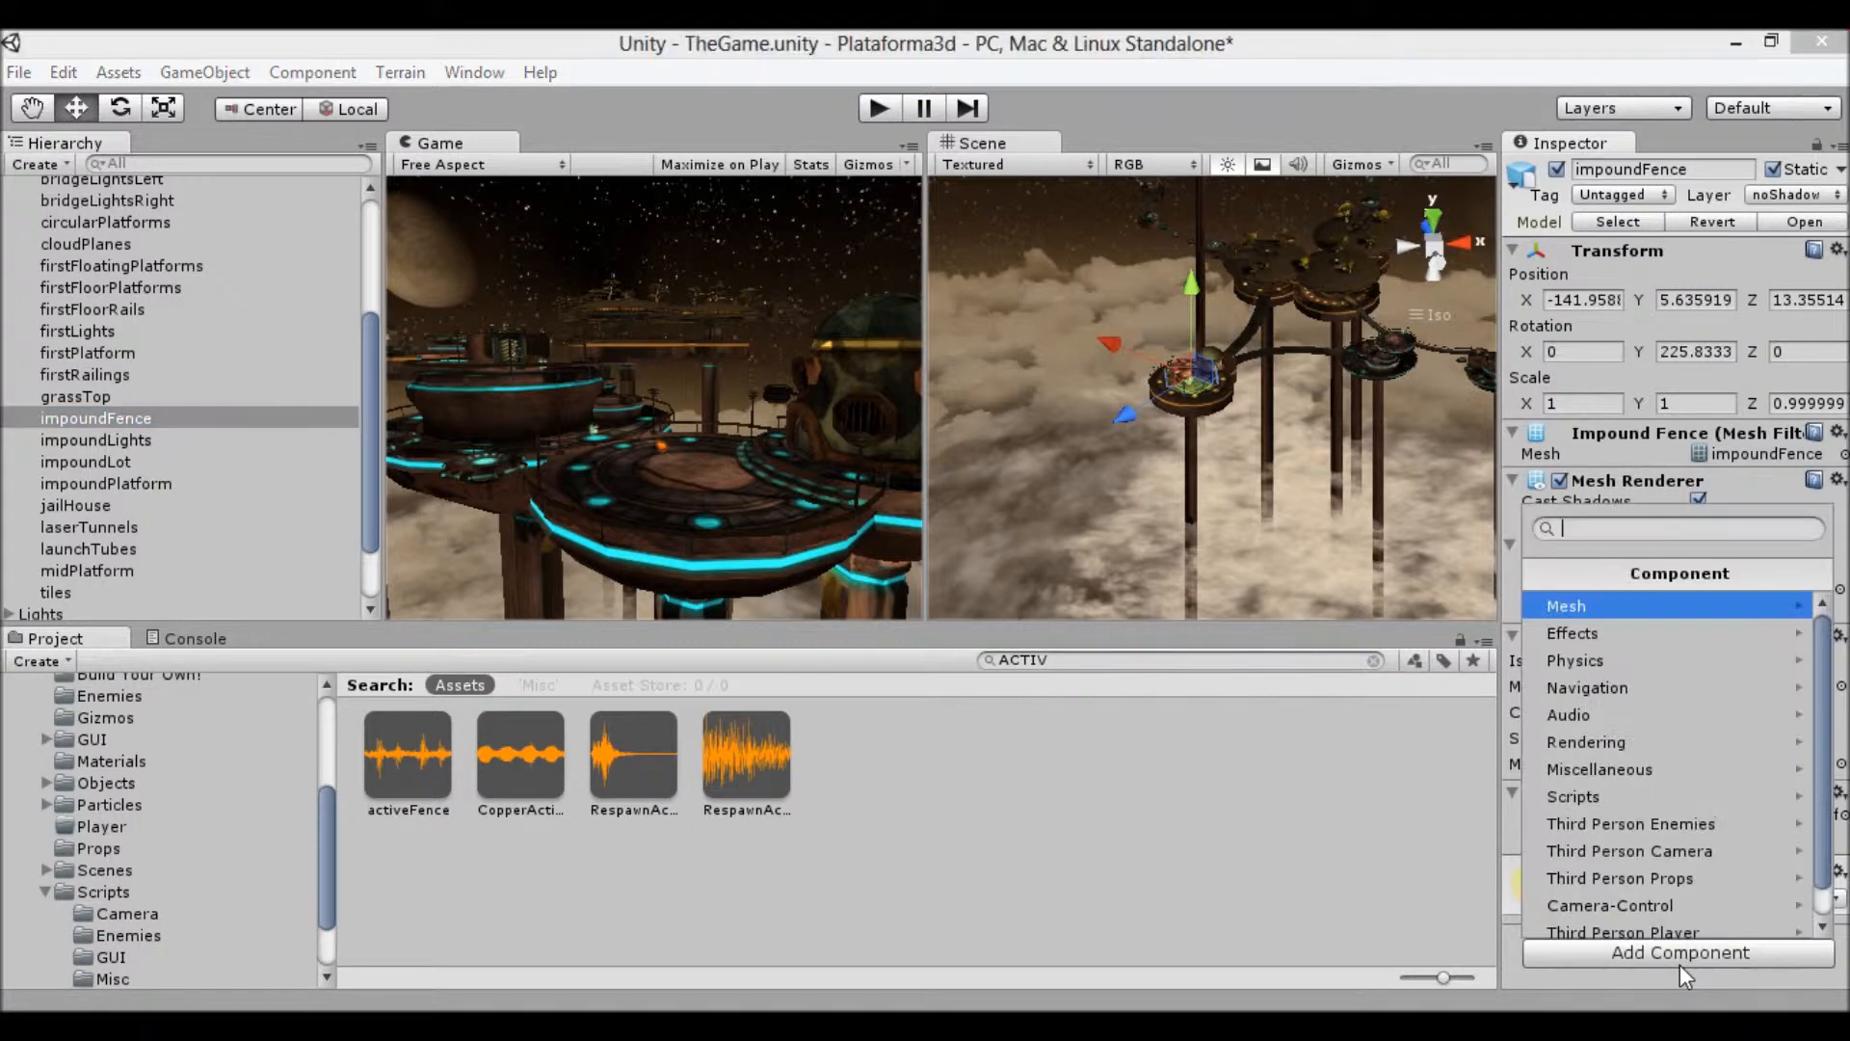
left_click(1627, 706)
left_click(1594, 632)
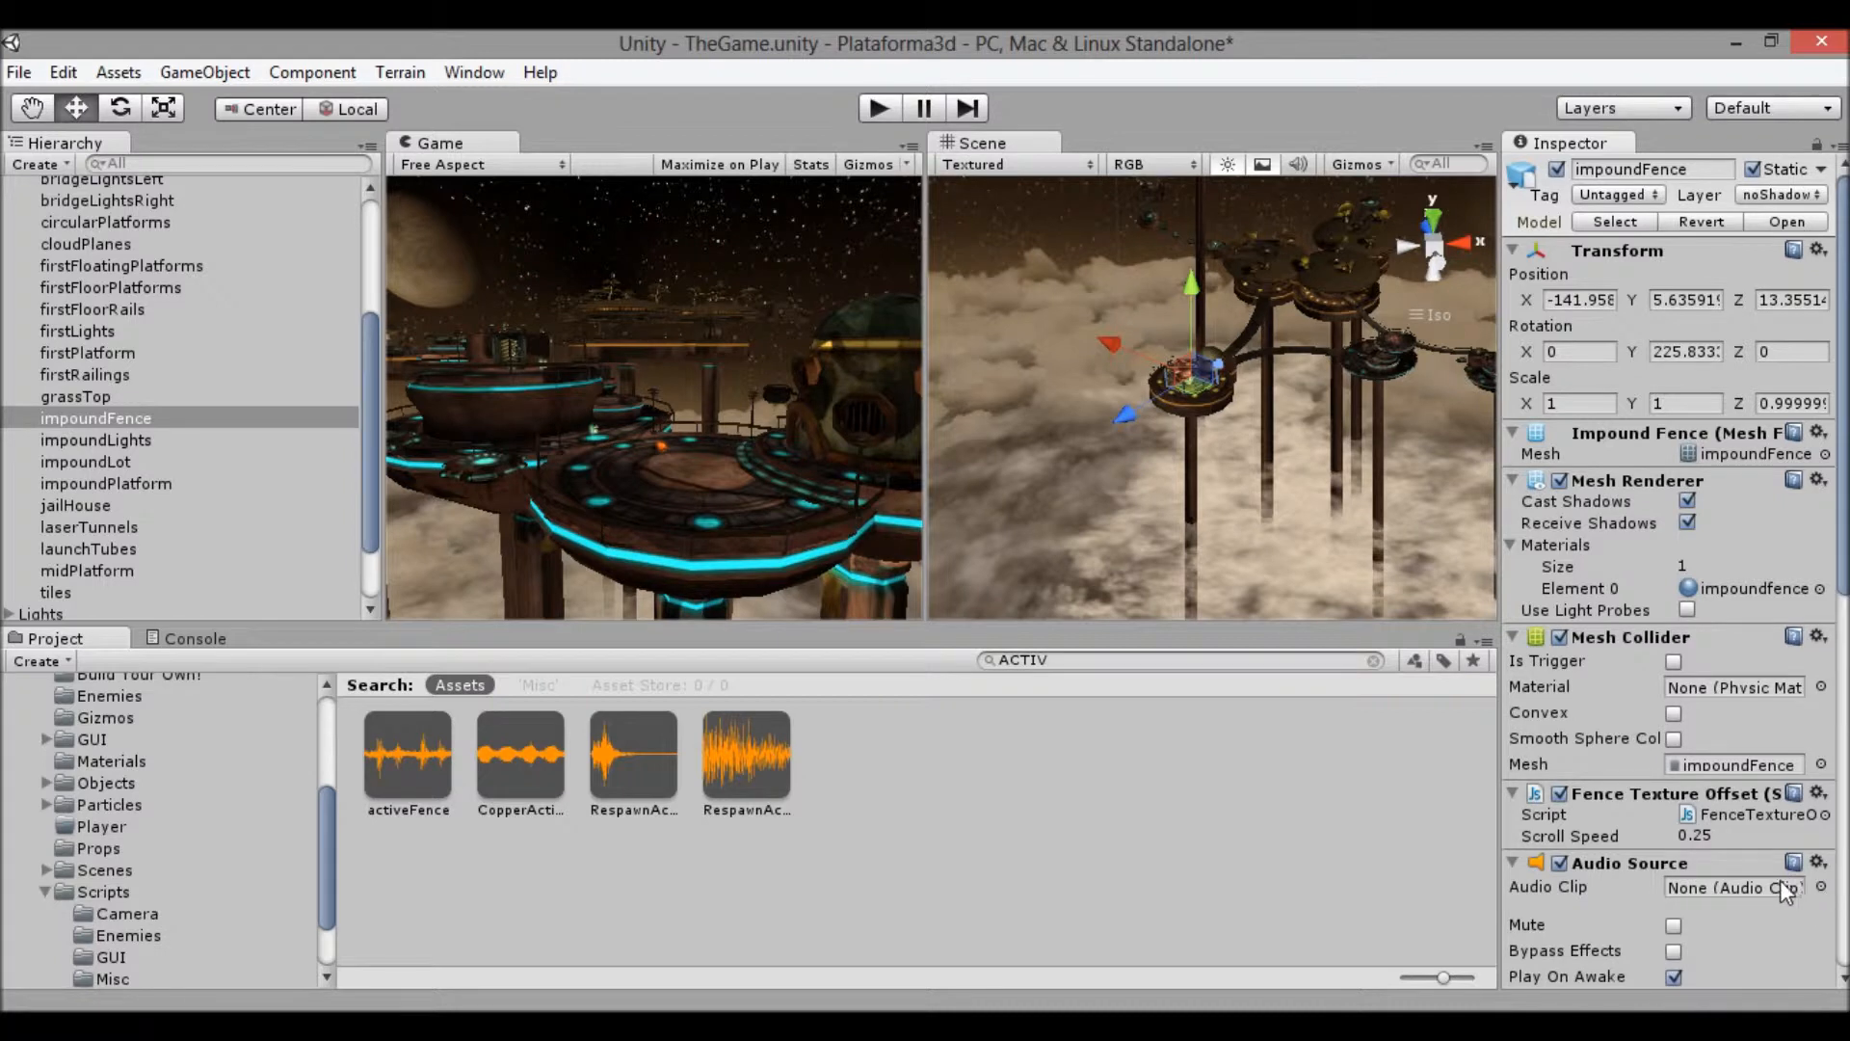
Assign the activeFence clip to impoundFence's audio source and enable looping
left_click(1821, 888)
type("ACTIVE")
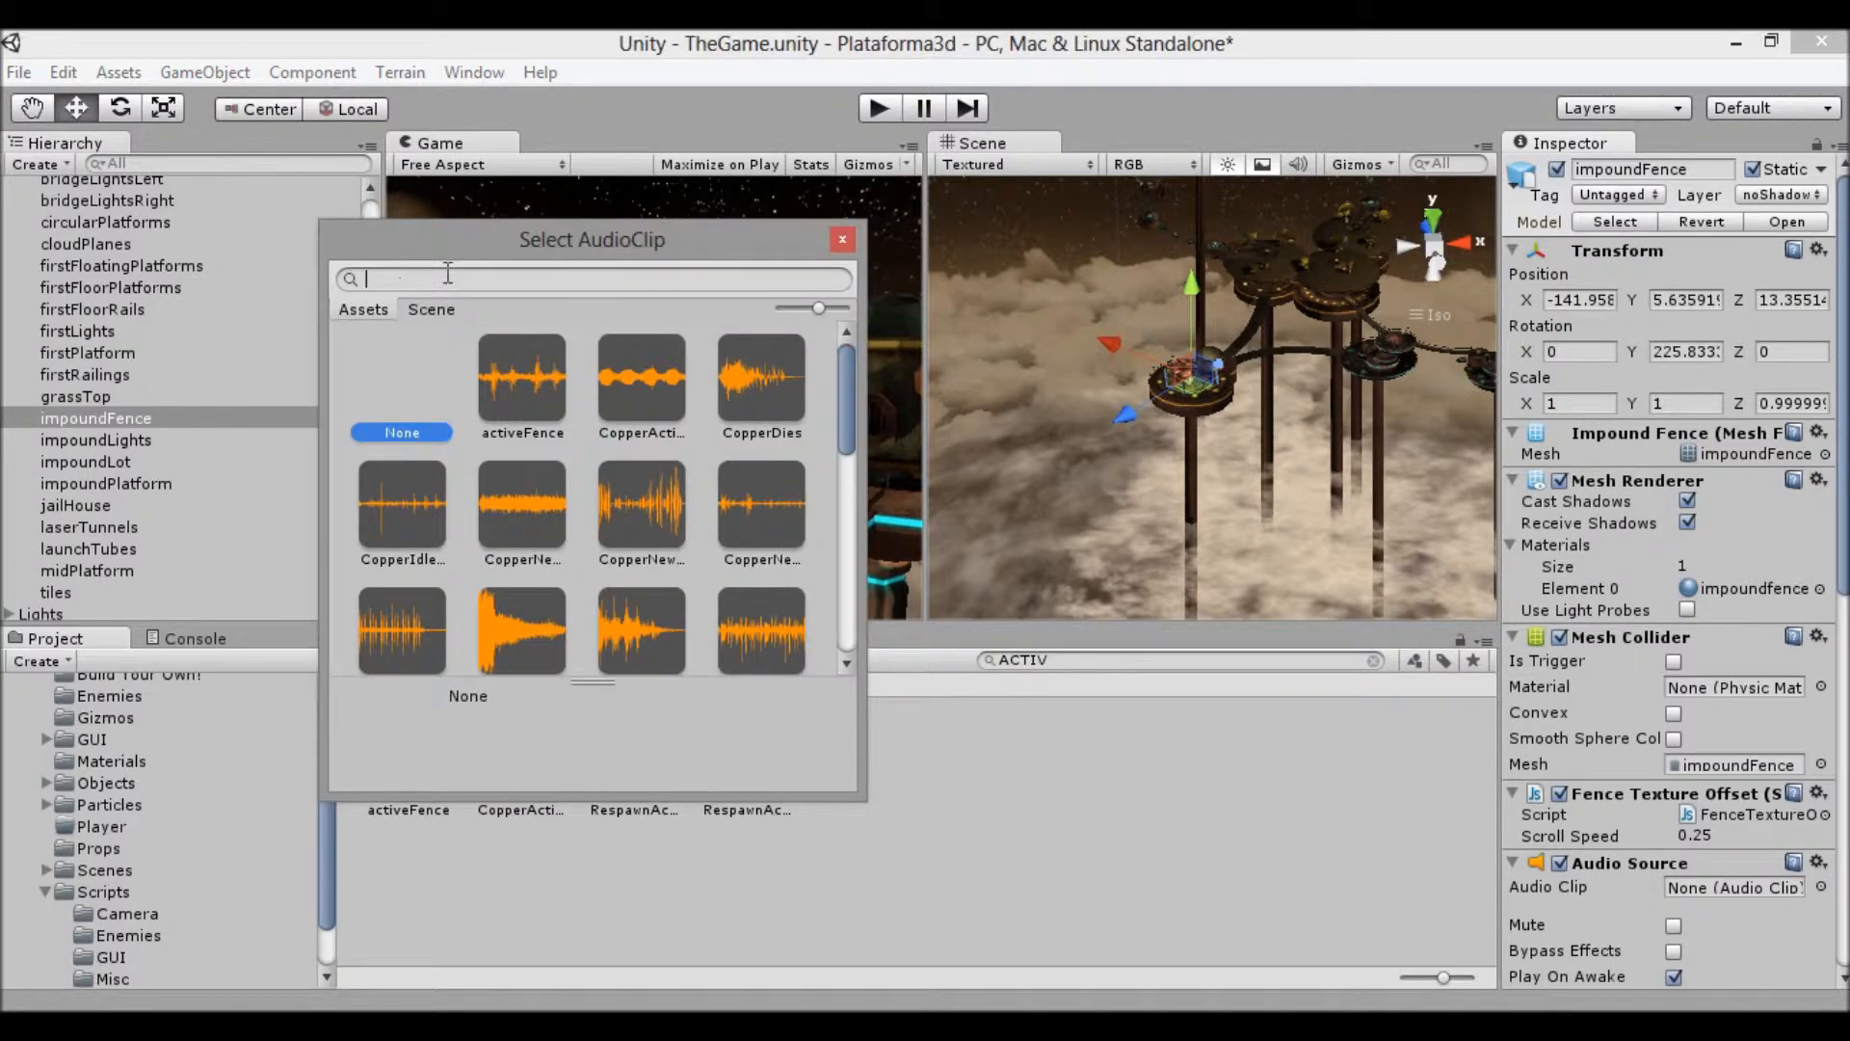
left_click(532, 374)
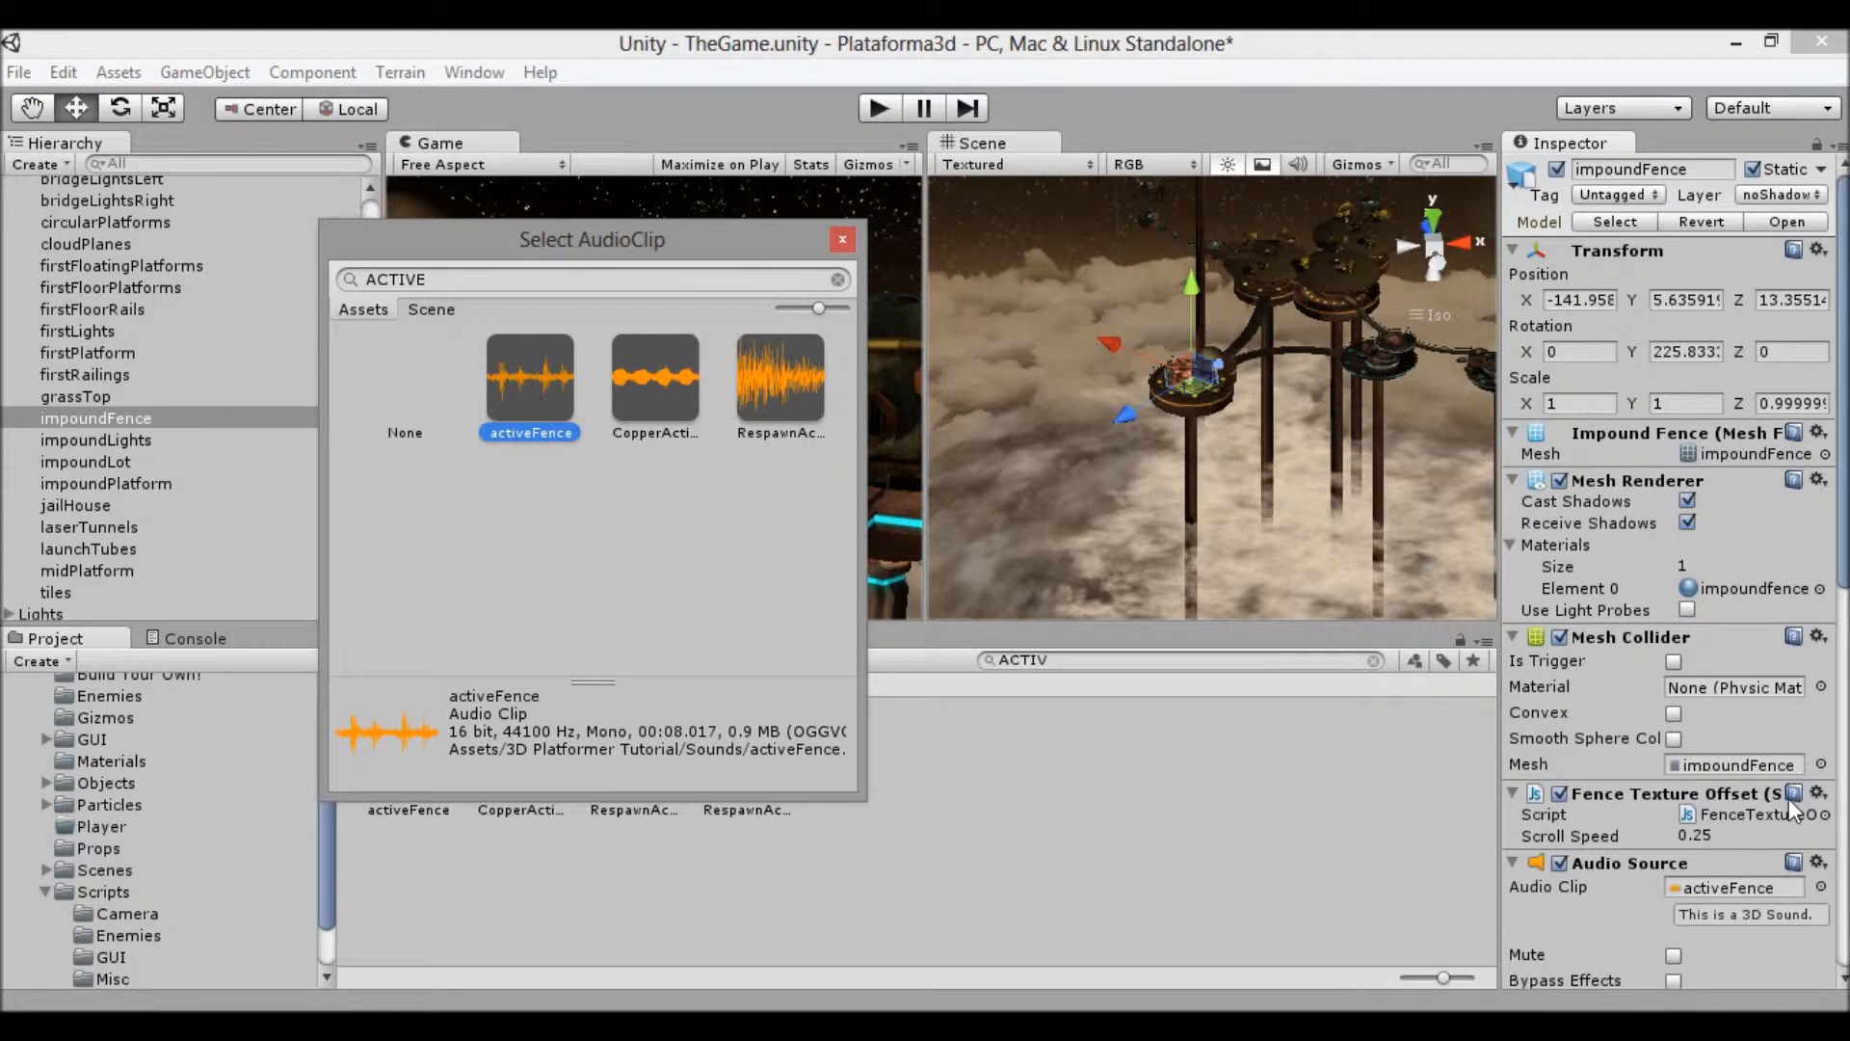
left_click(844, 241)
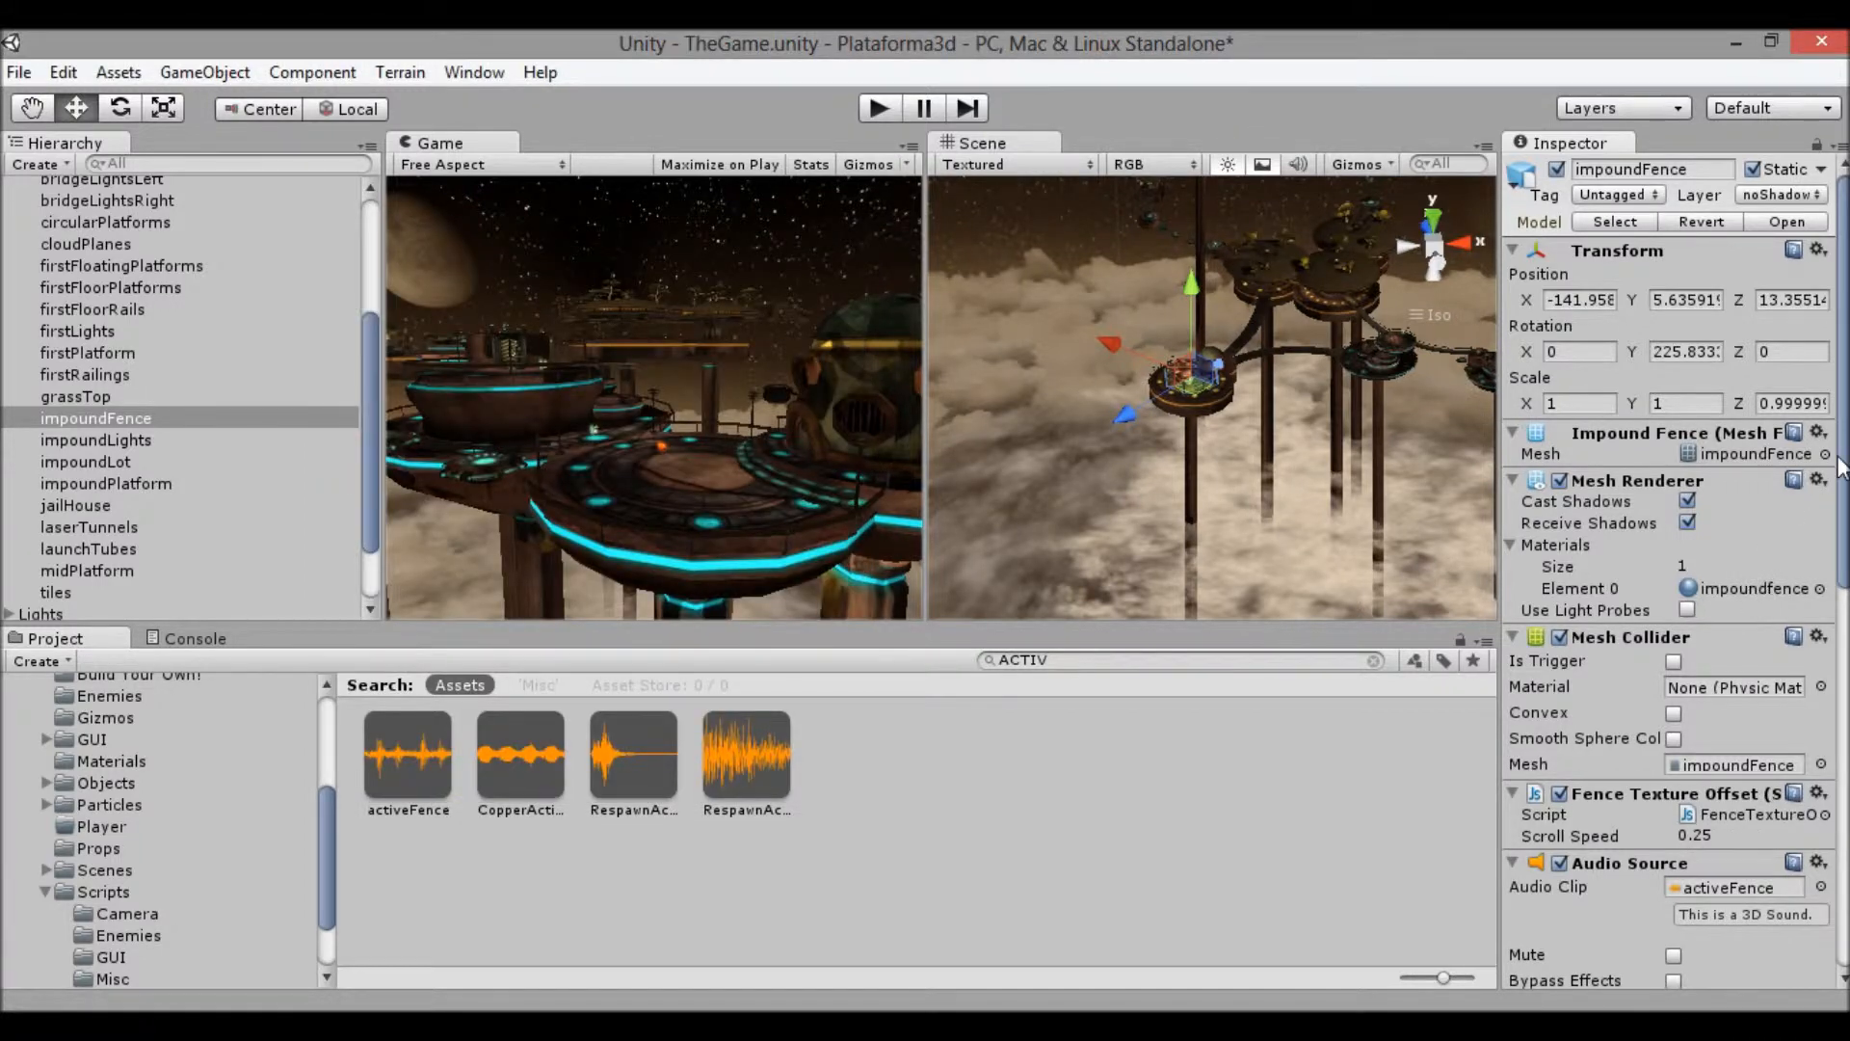
scroll(1785, 559, "down", 6)
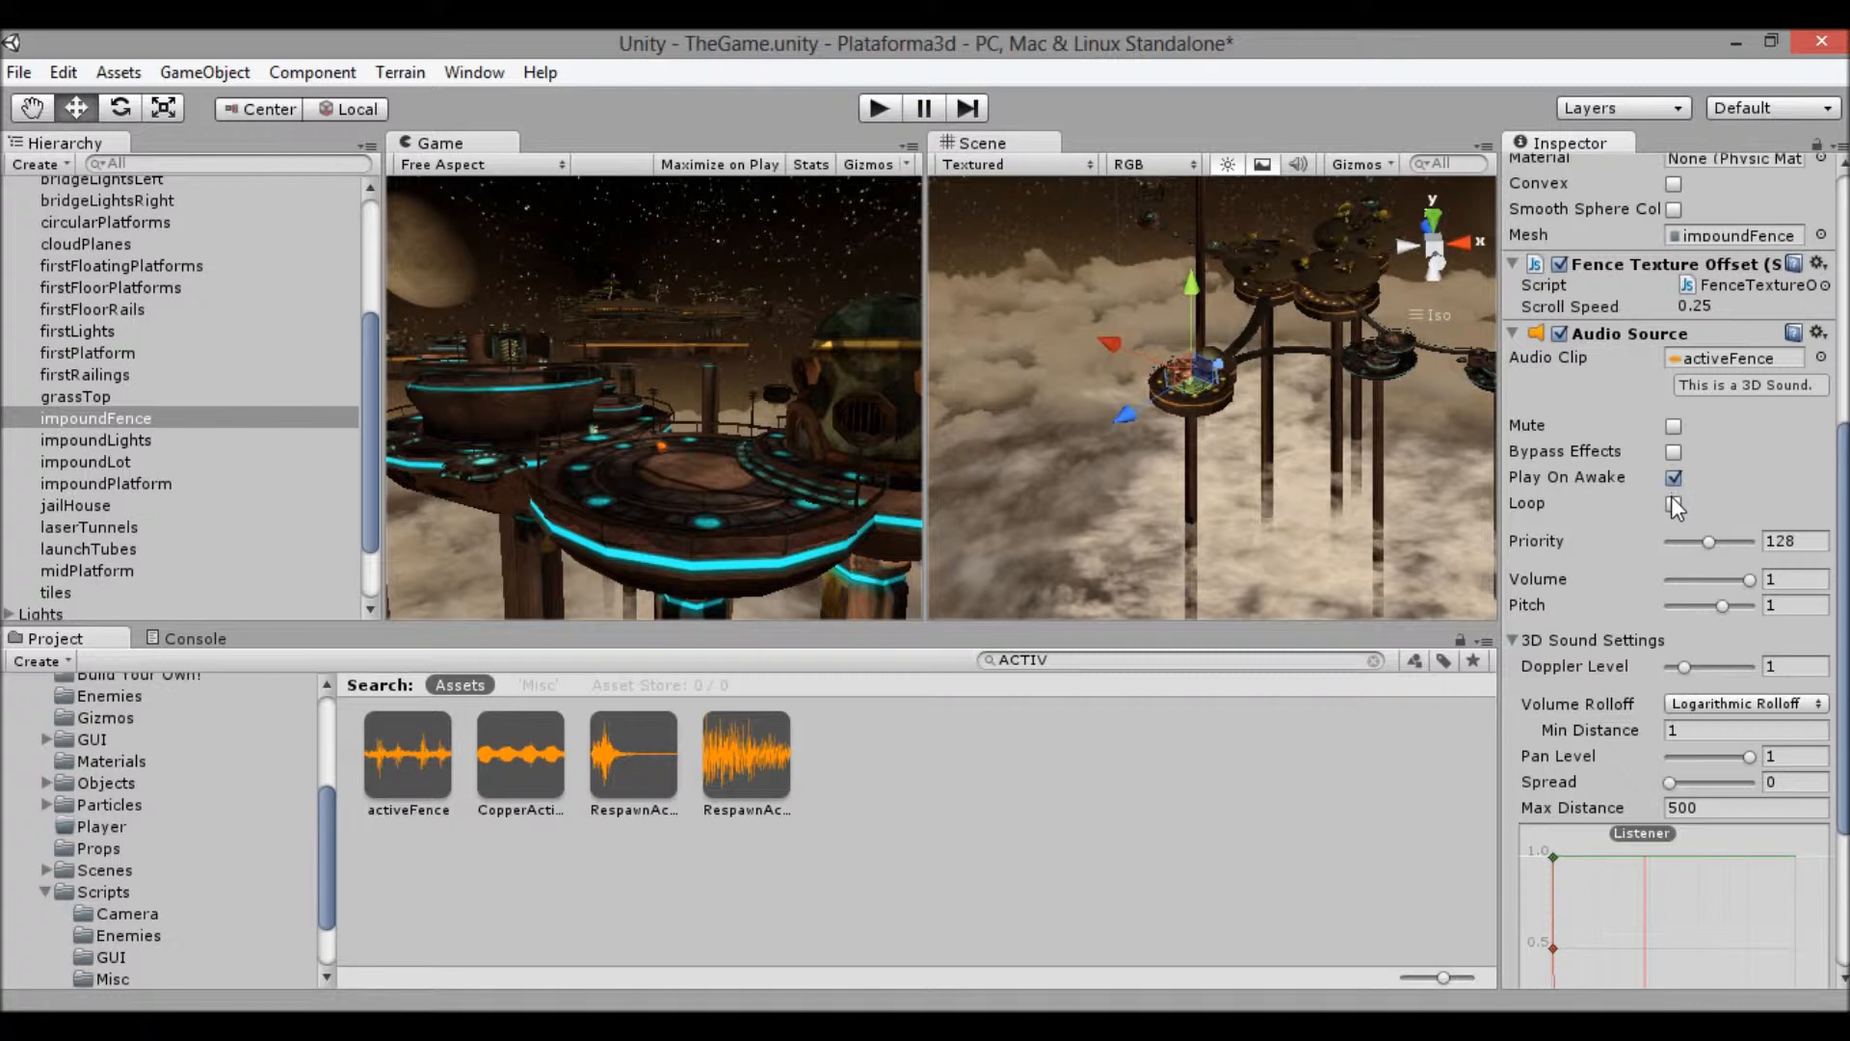
left_click(1673, 502)
Search the project assets for HEALTH and select the HealthLifeDroppable prefab to reach its Pickup script settings
left_click(981, 660)
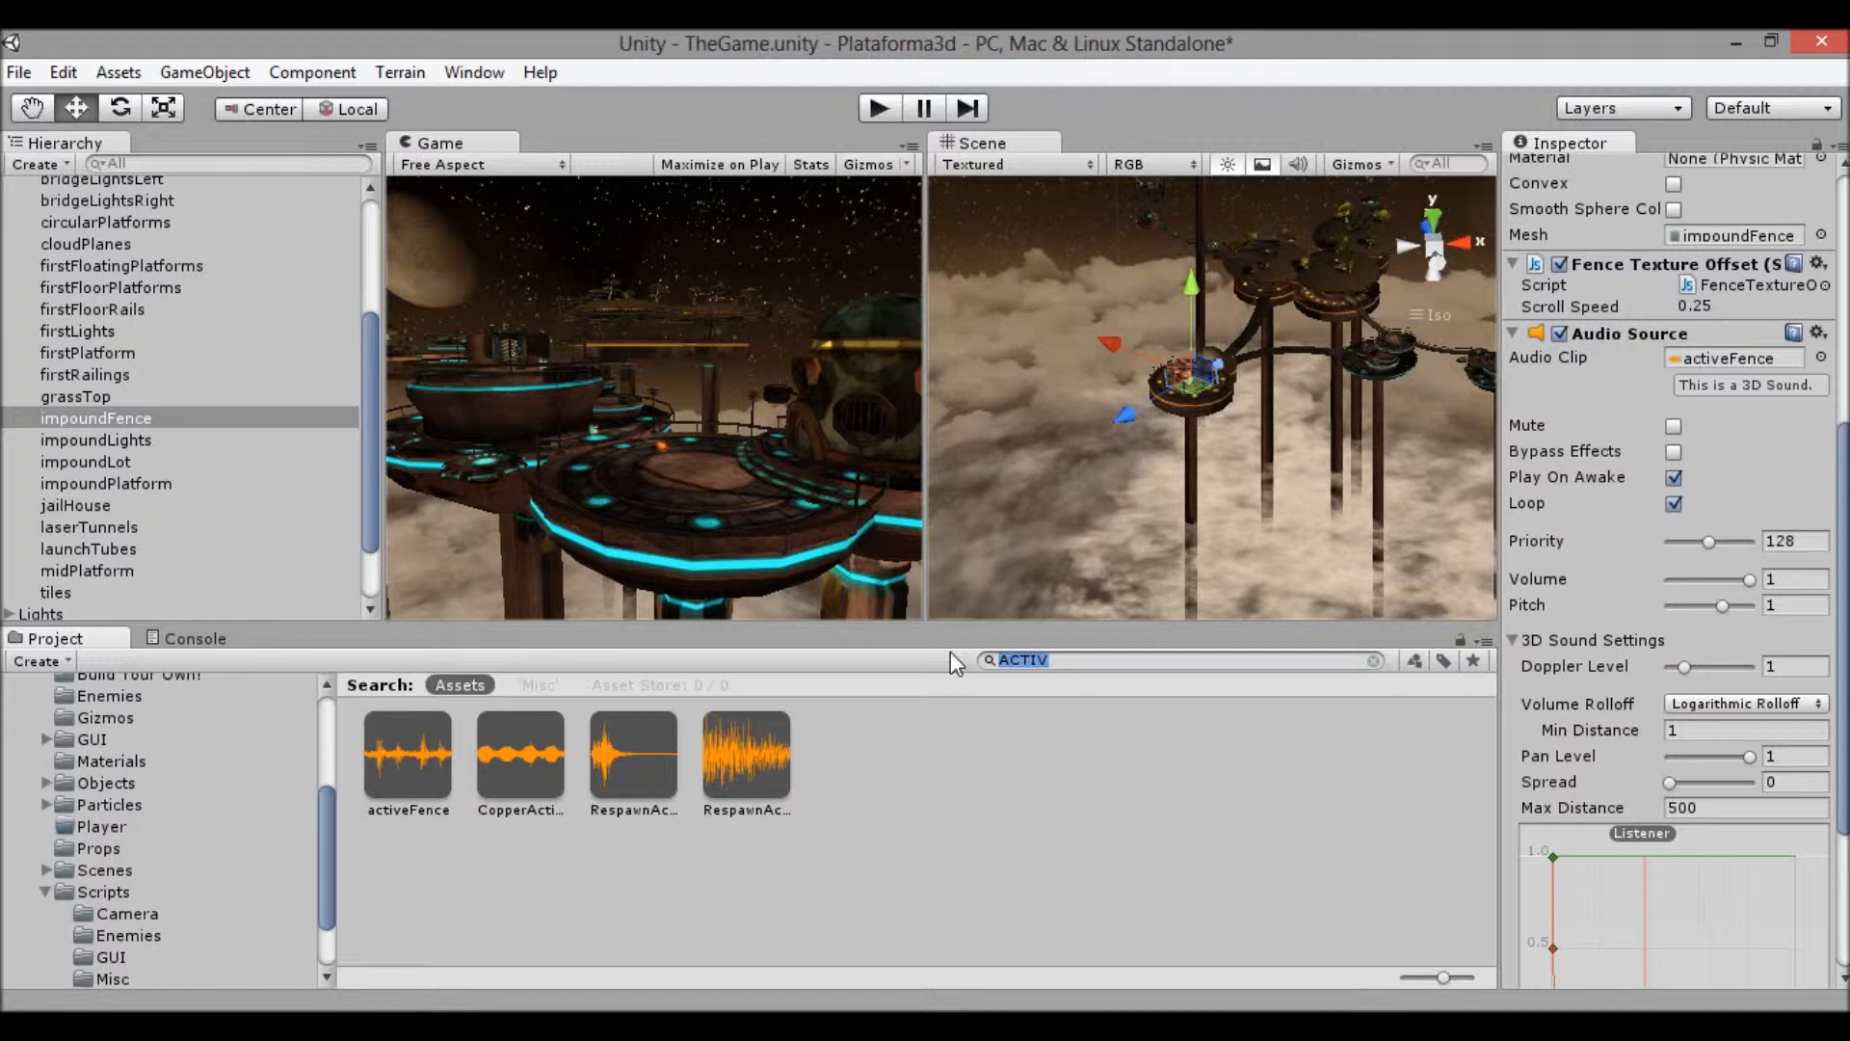
type("HEALTH")
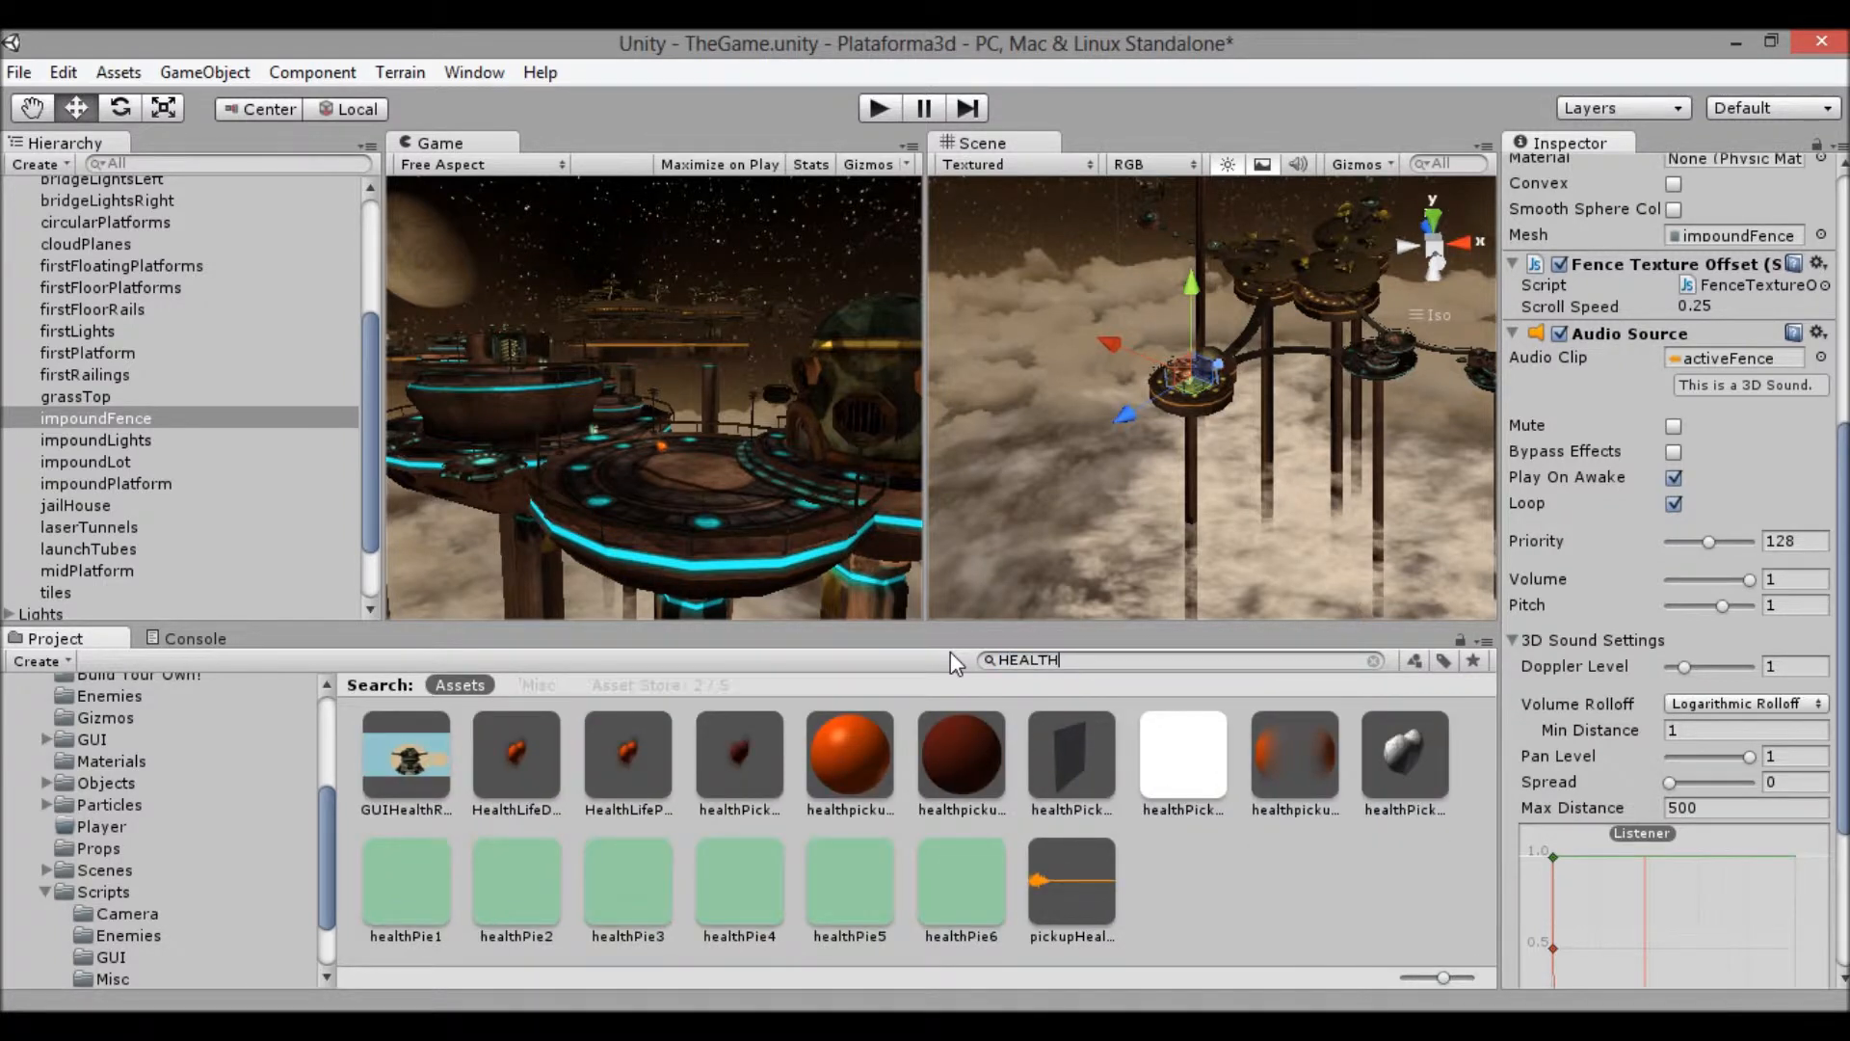
left_click(524, 734)
left_click(599, 744)
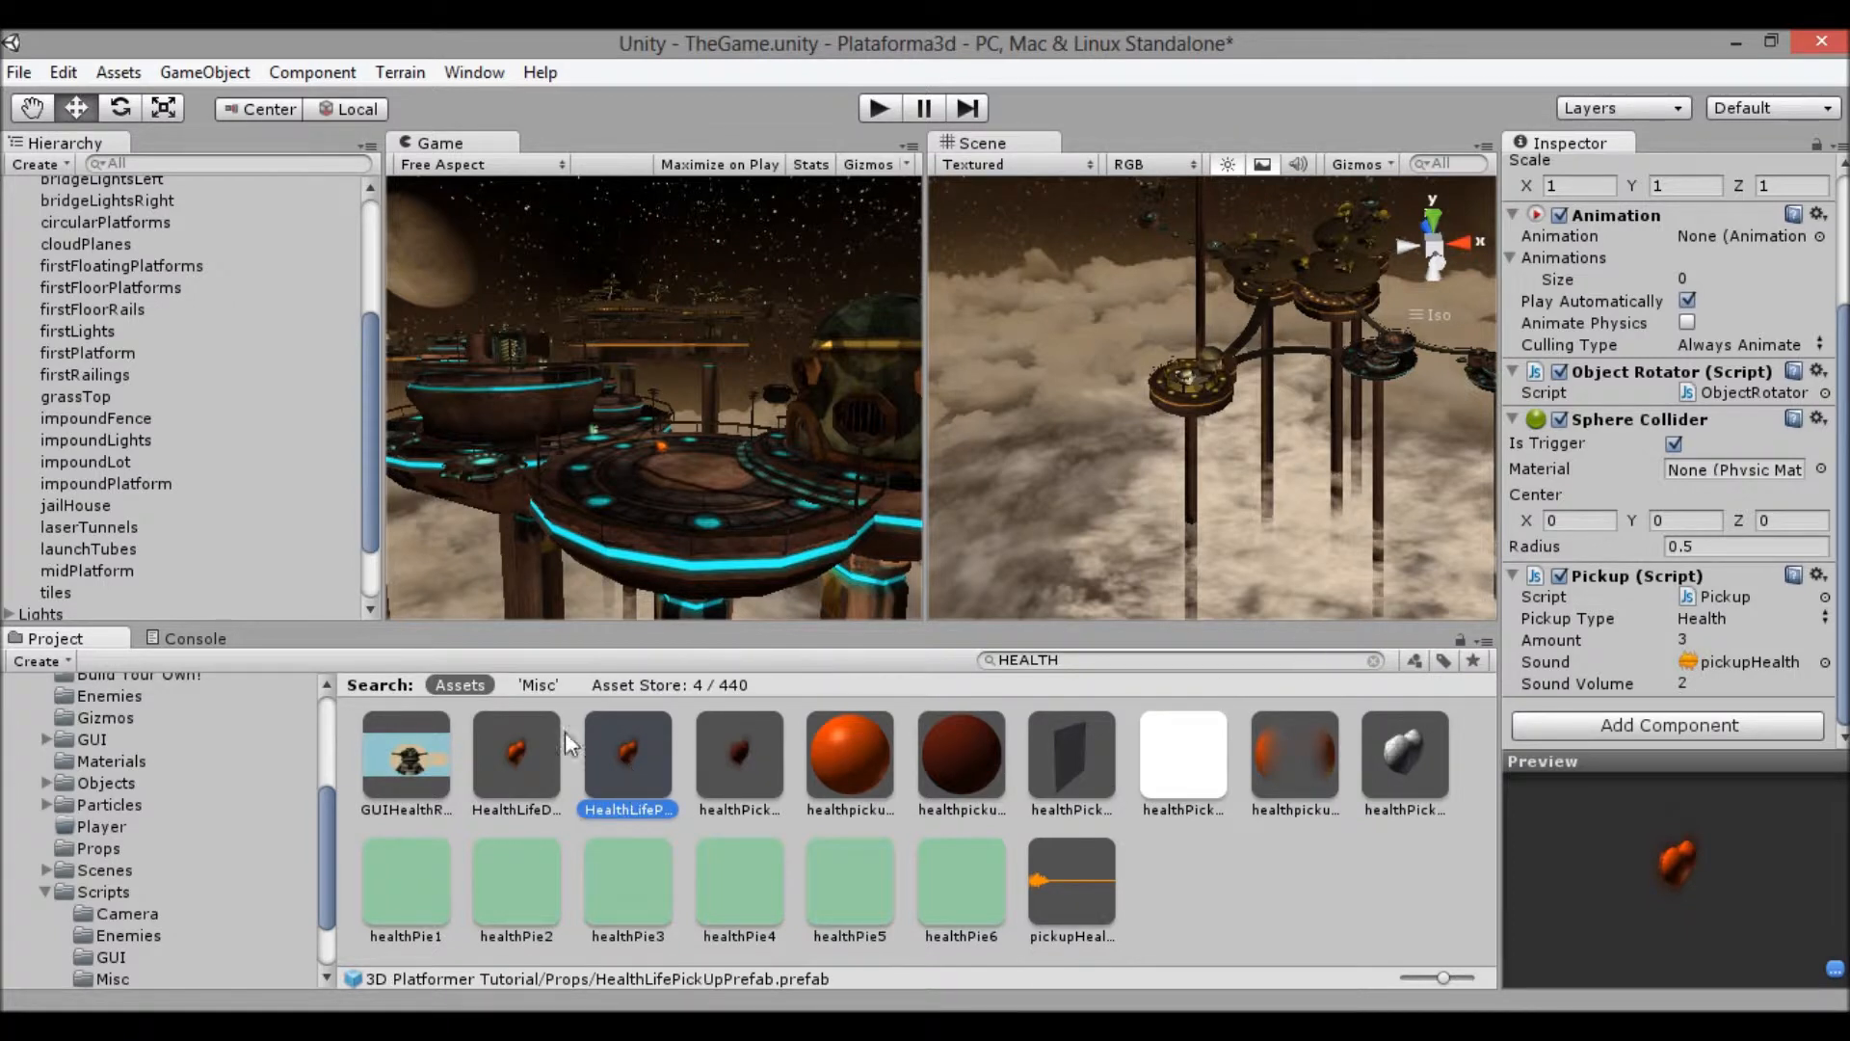
left_click(519, 761)
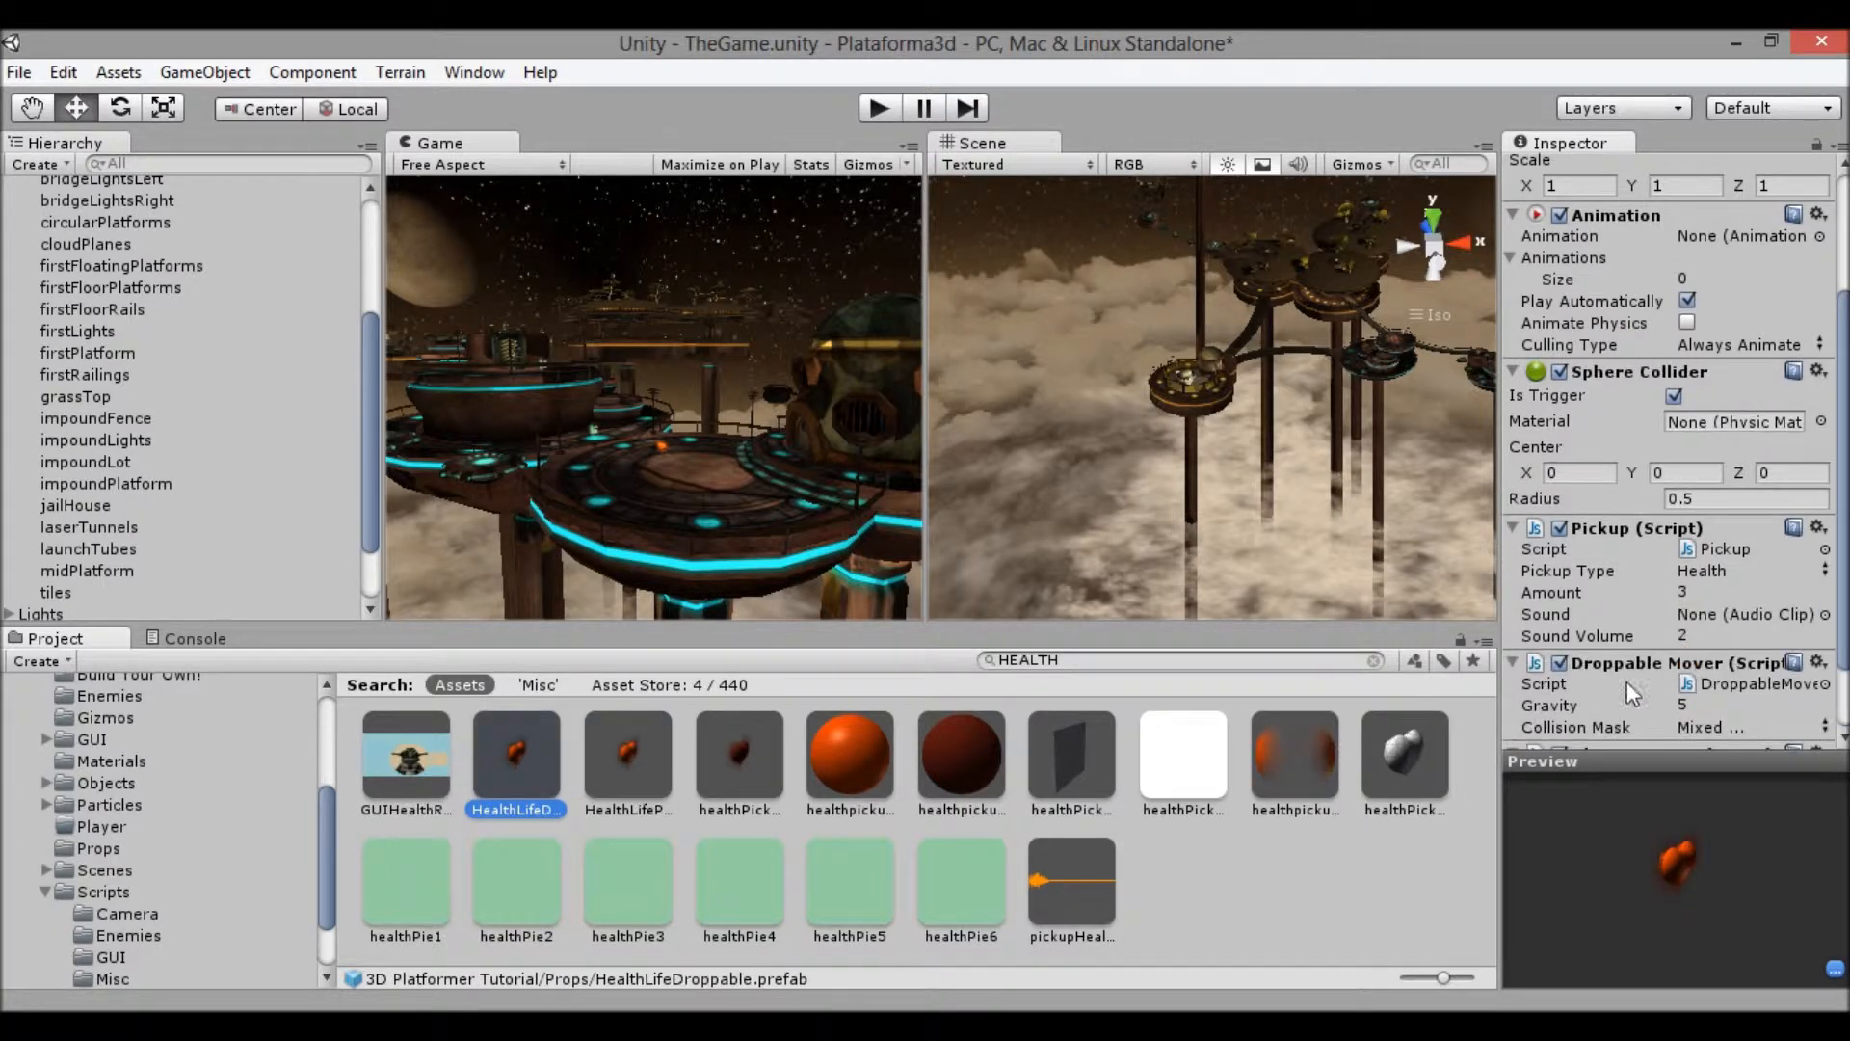
scroll(1739, 539, "down", 2)
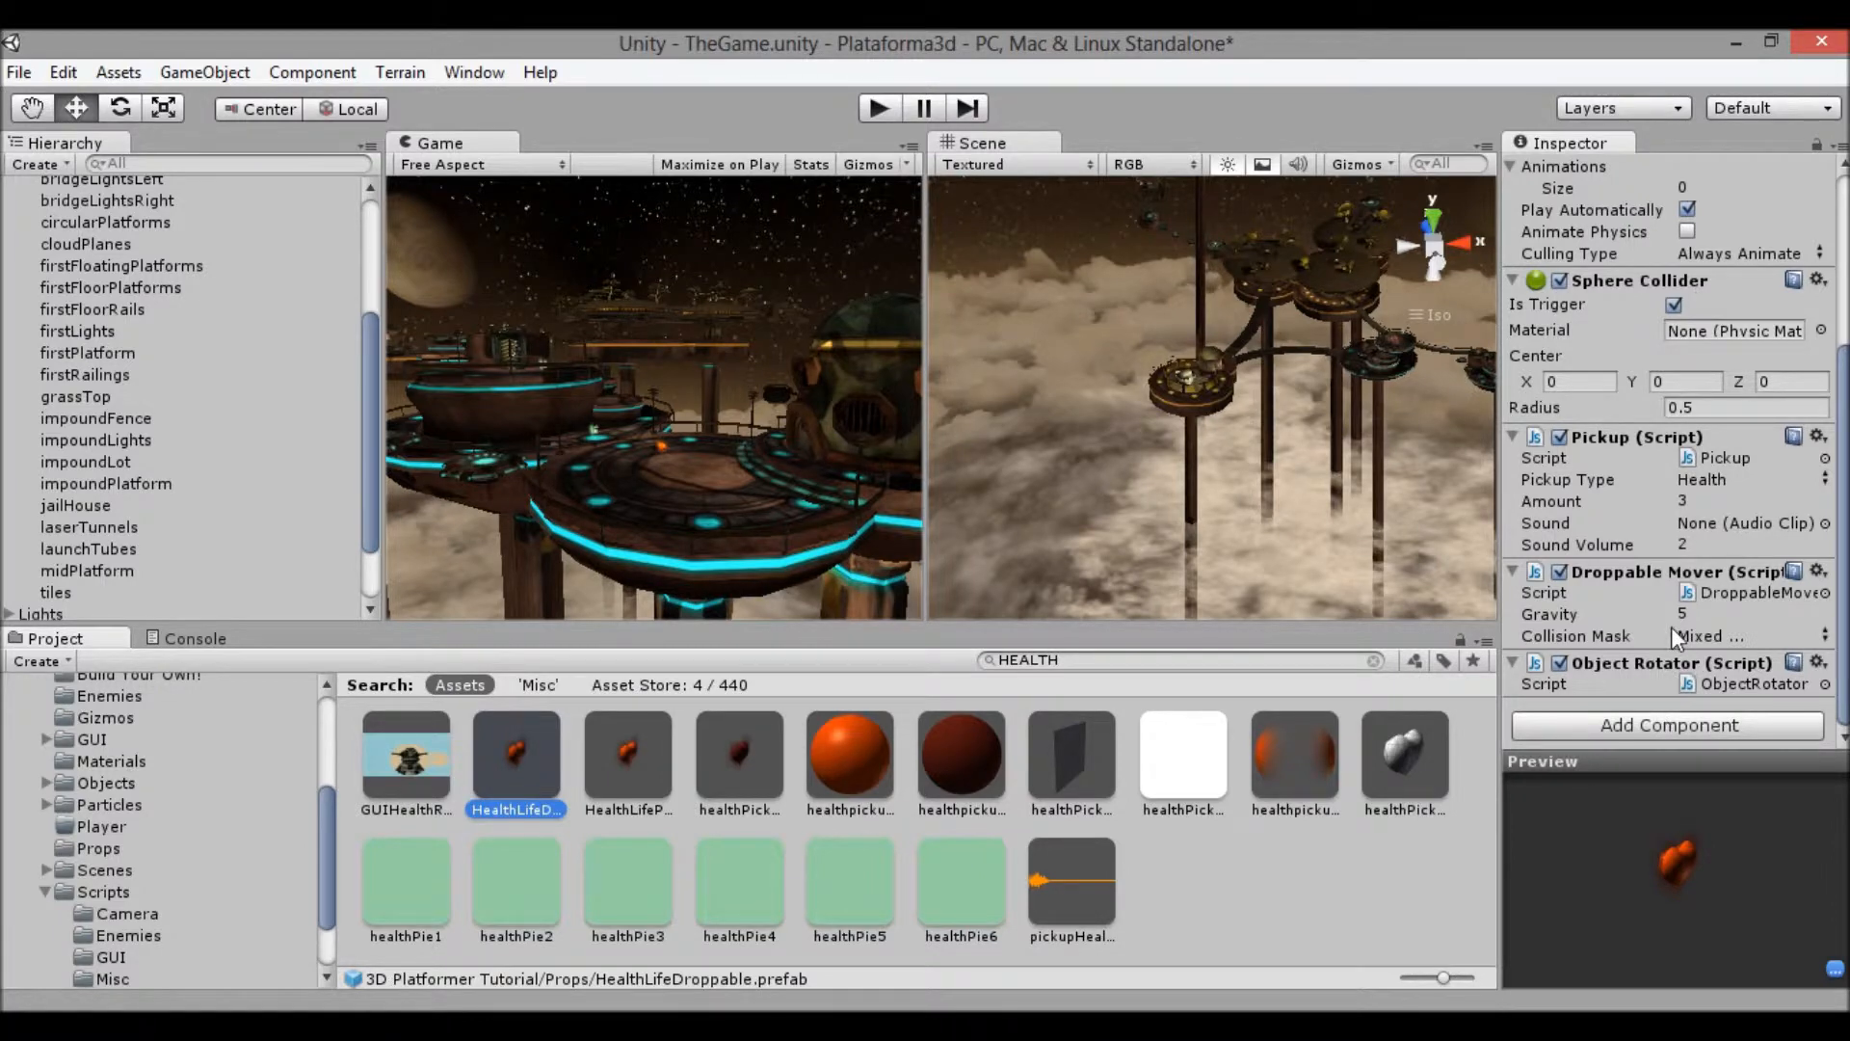
scroll(1672, 627, "up", 4)
scroll(1671, 626, "down", 4)
Assign the pickupHealth clip as the Pickup sound of the HealthLifeDroppable prefab and save the scene
left_click(1826, 524)
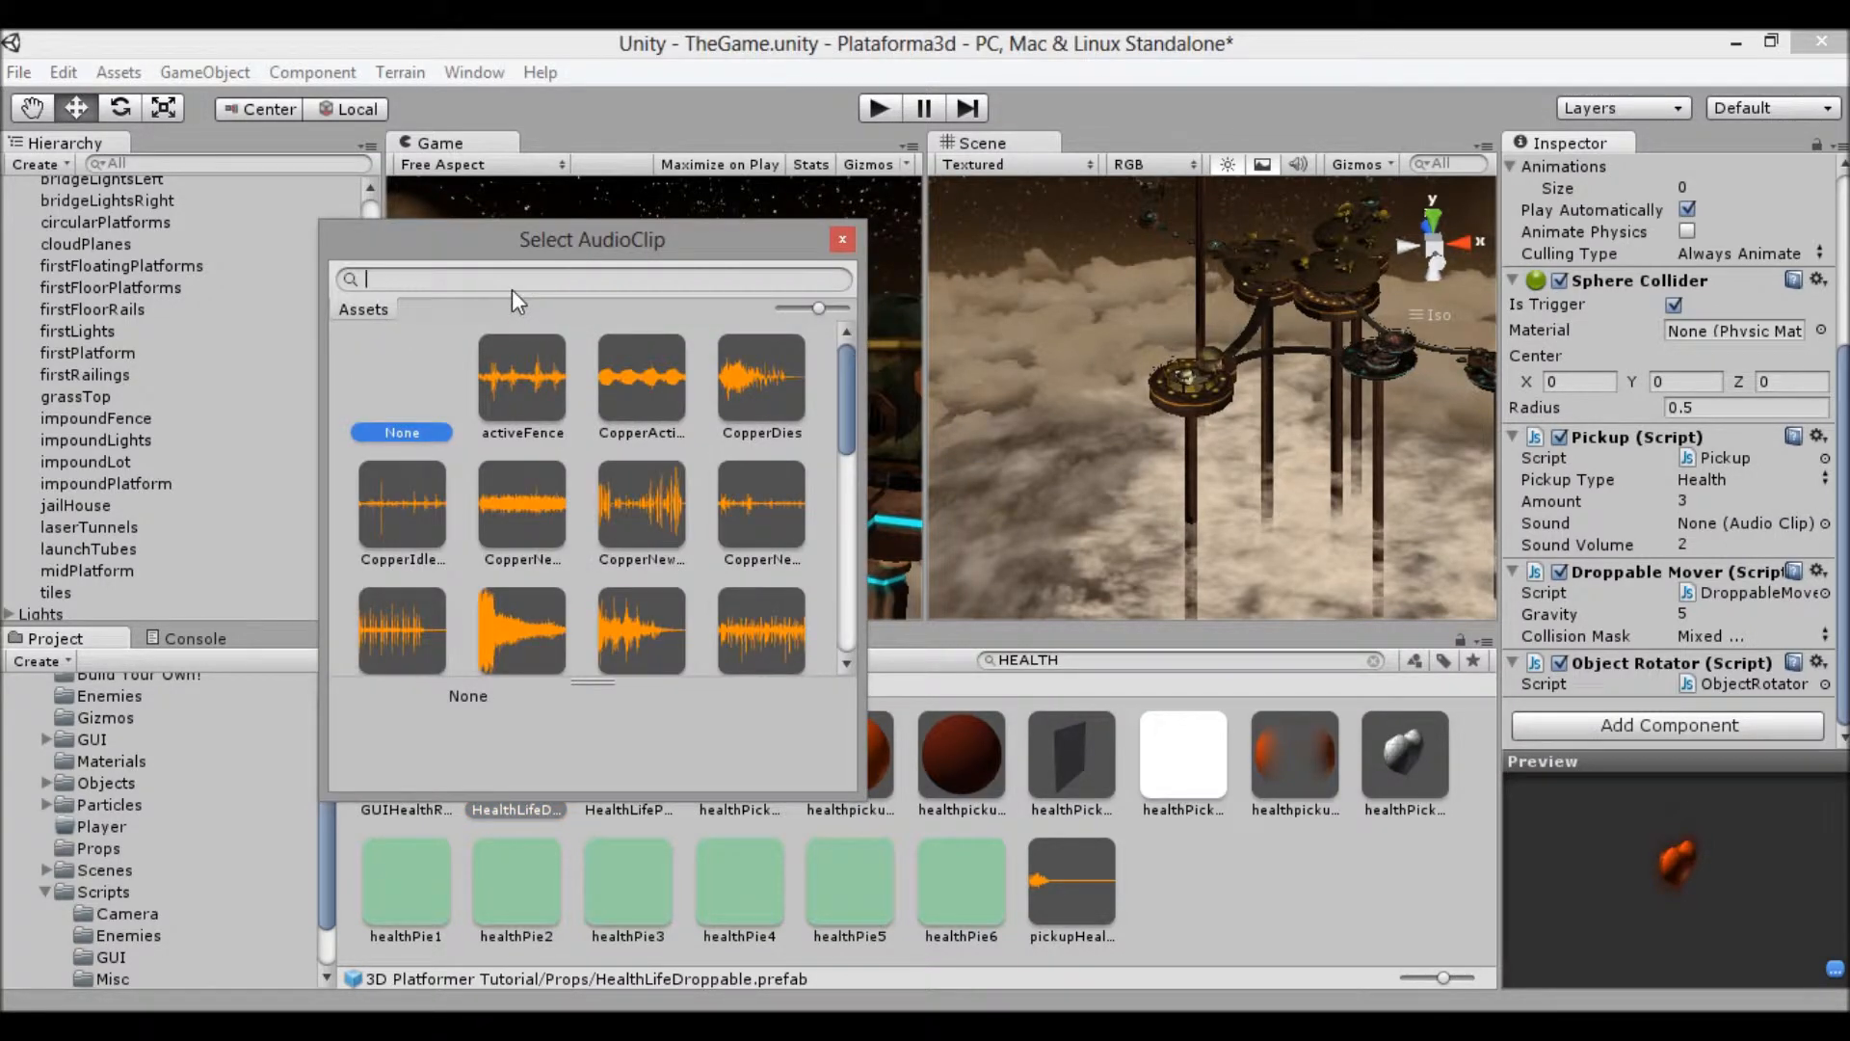
type("PIC")
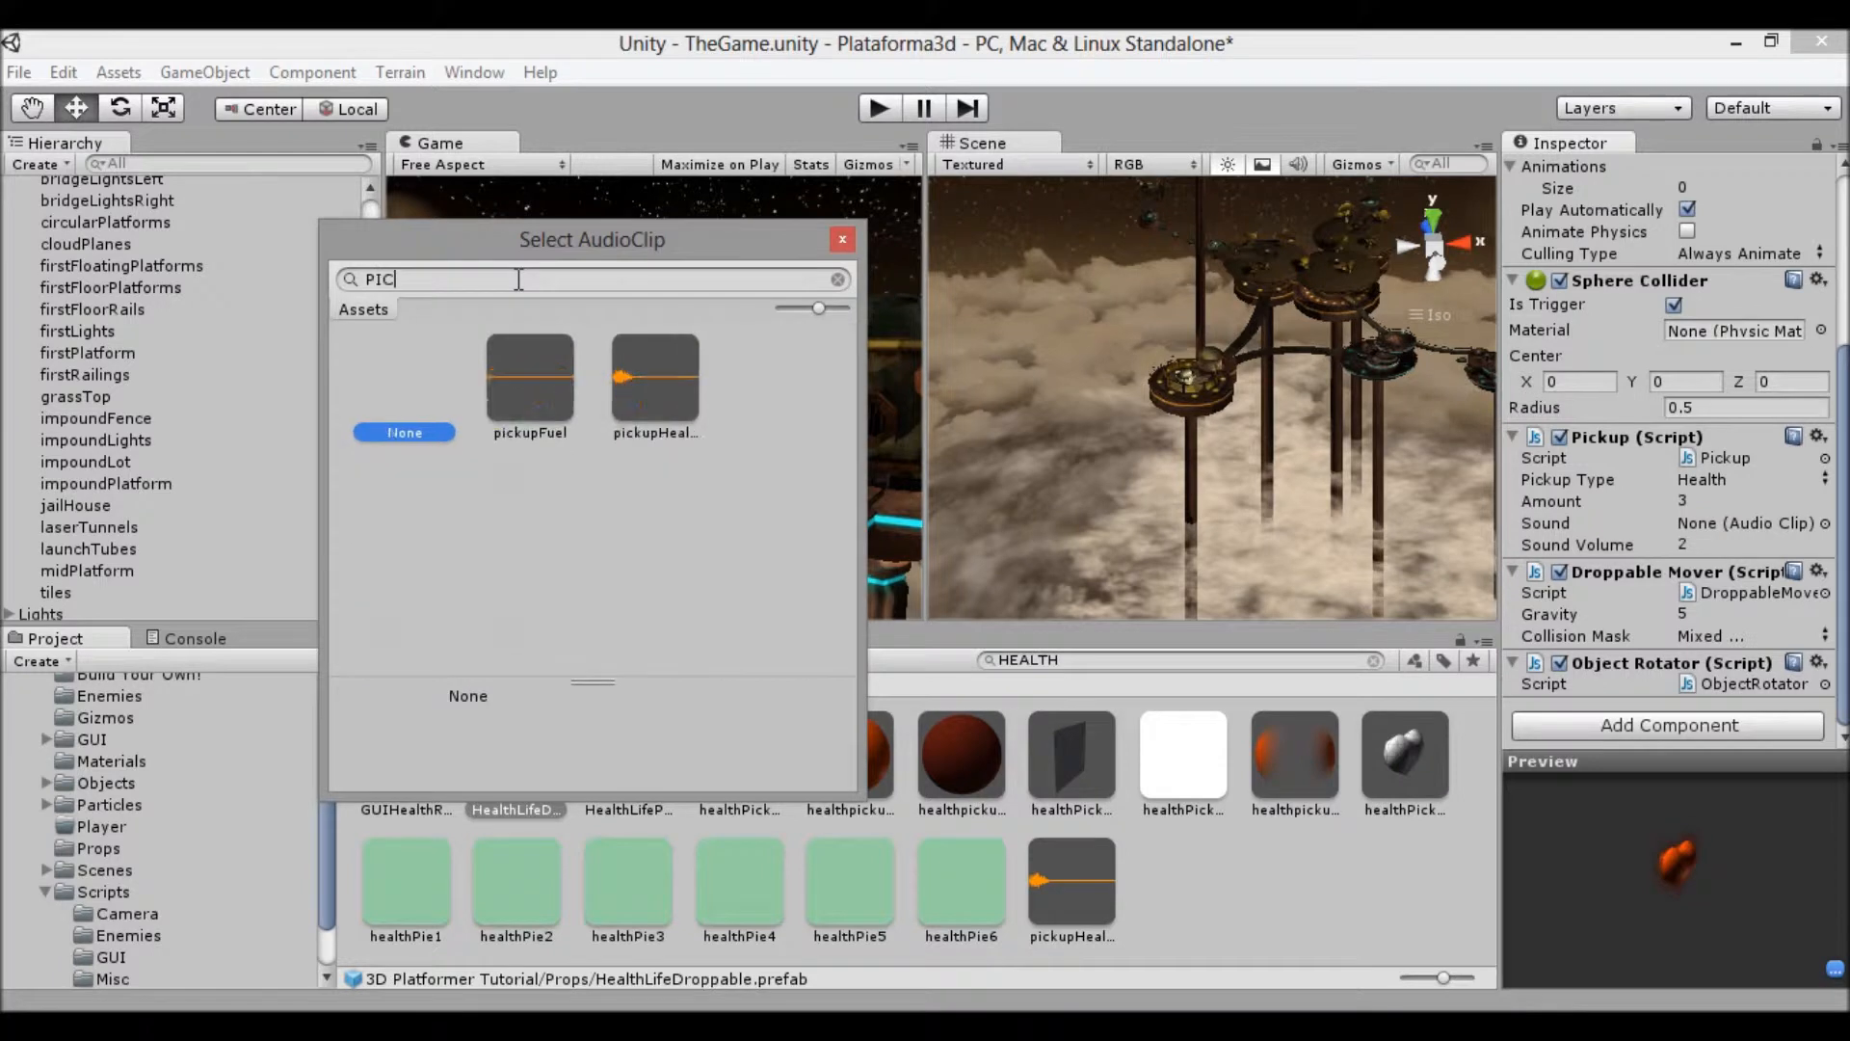
left_click(651, 386)
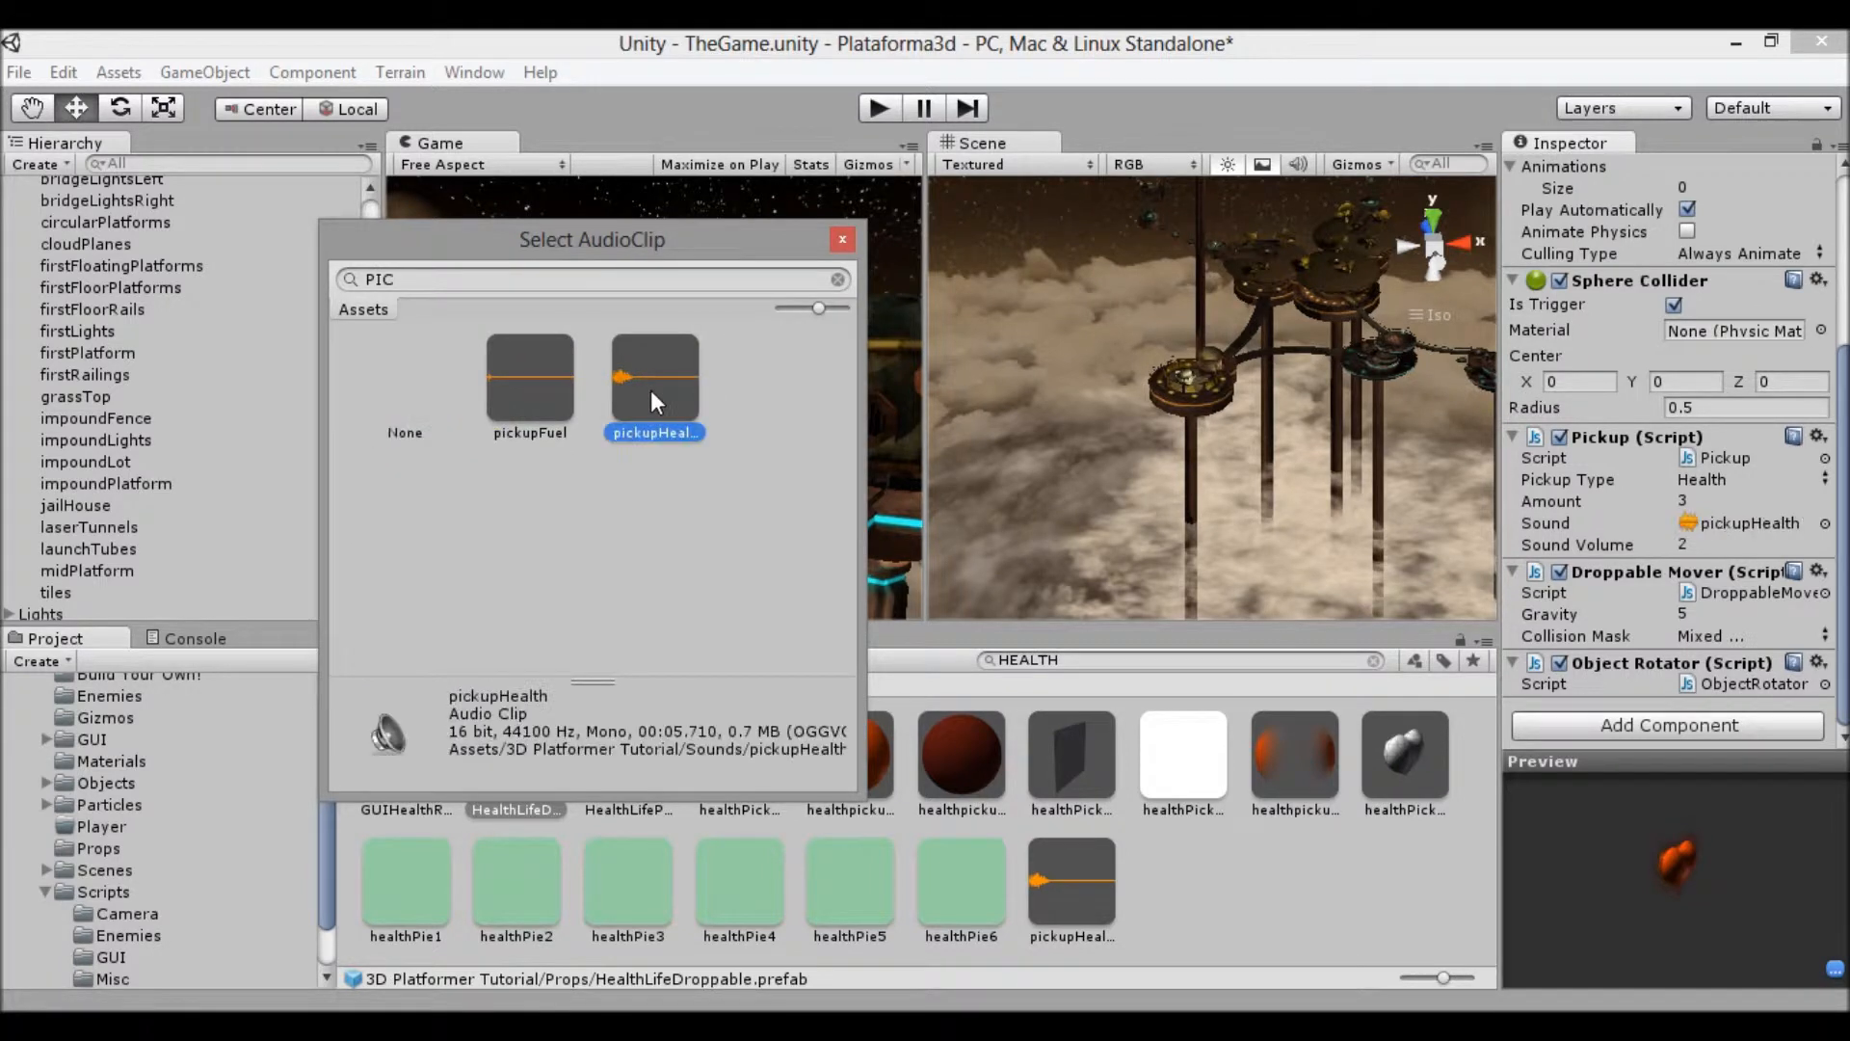
left_click(843, 240)
key("ctrl+s")
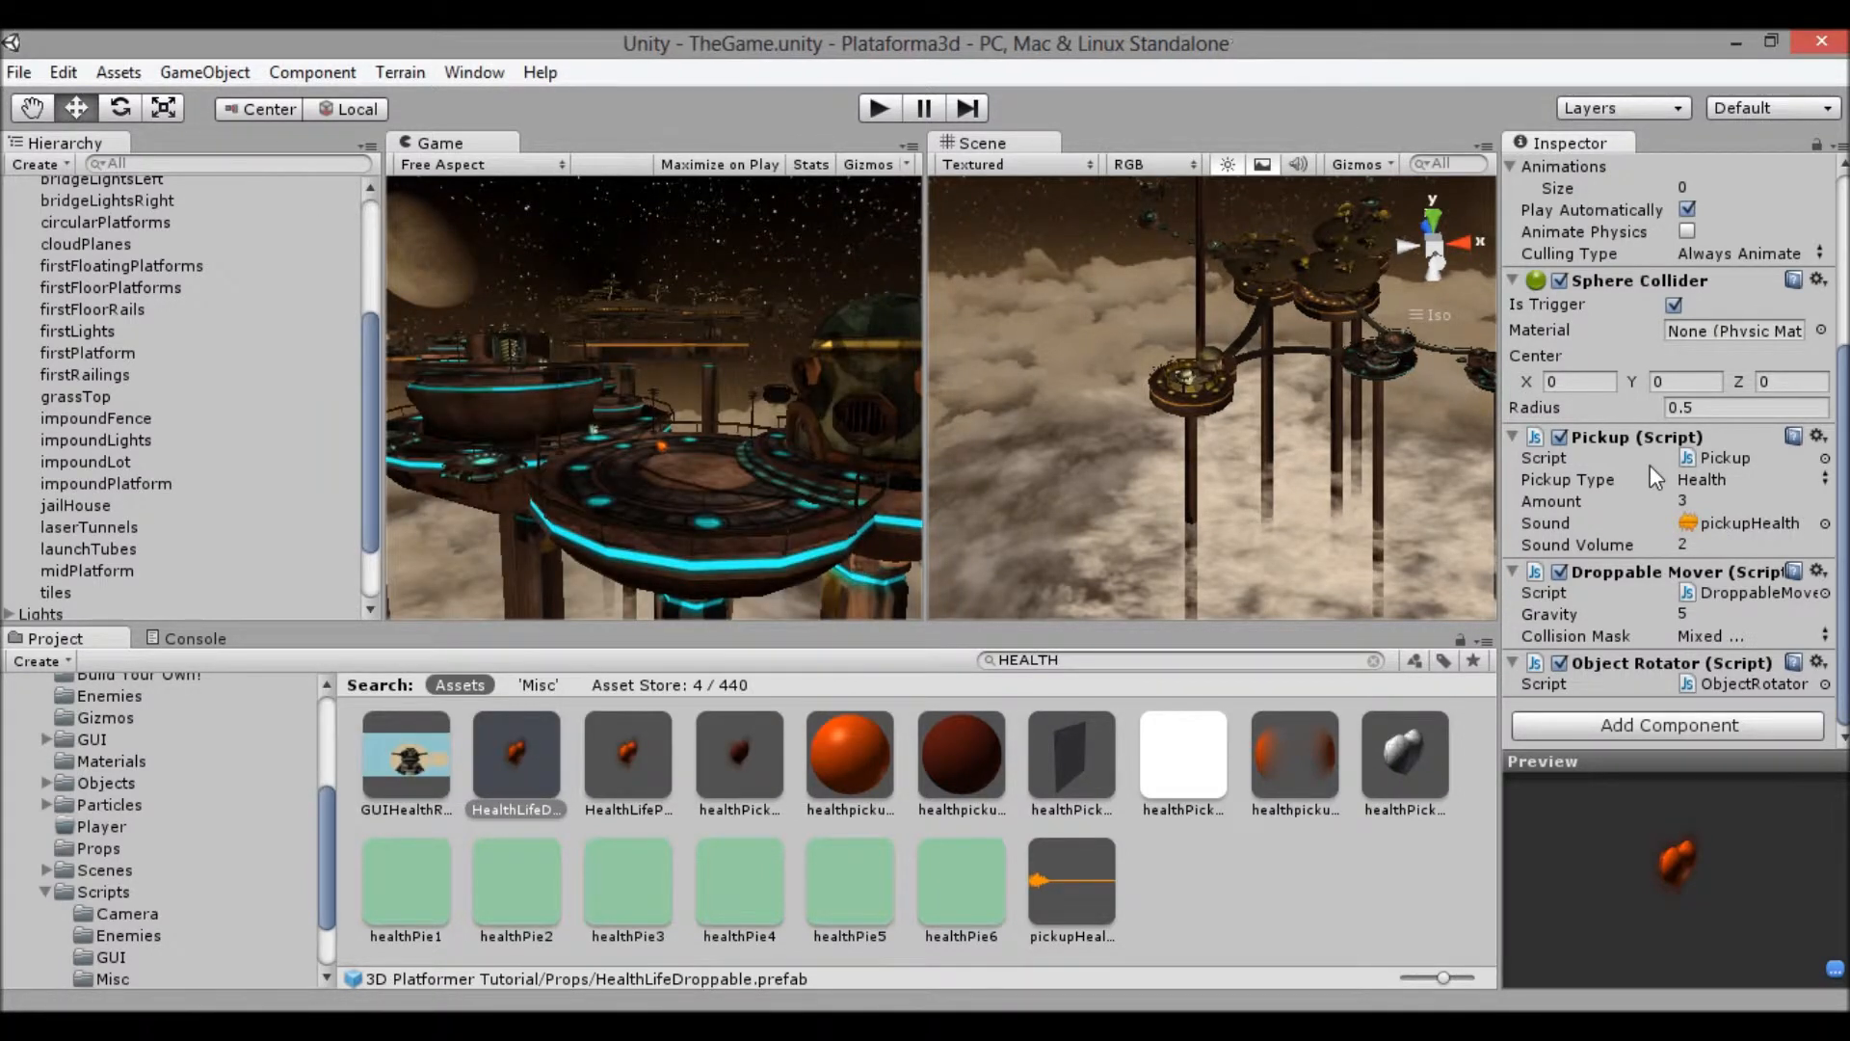
Search the project assets for FUELCELL and select the FuelCellDroppable prefab to reach its Pickup script settings
left_click(1027, 660)
type("FUEL")
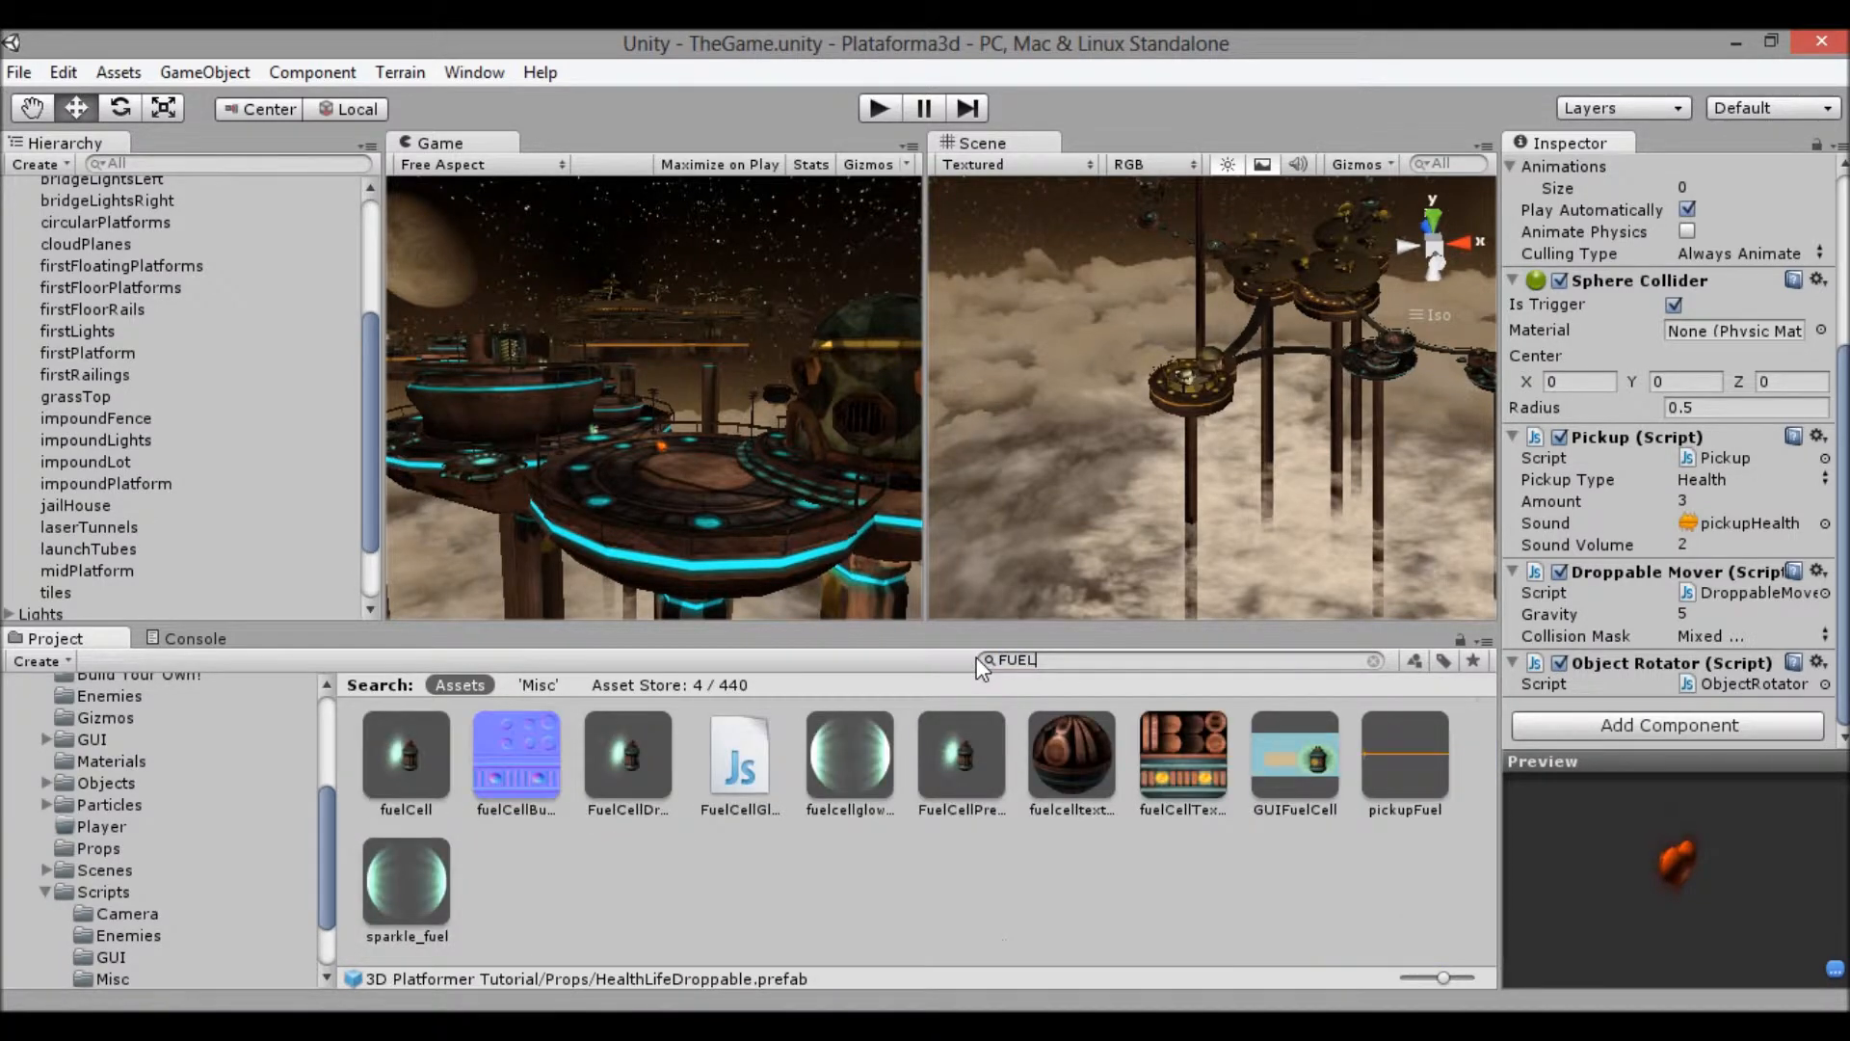
type("CELL")
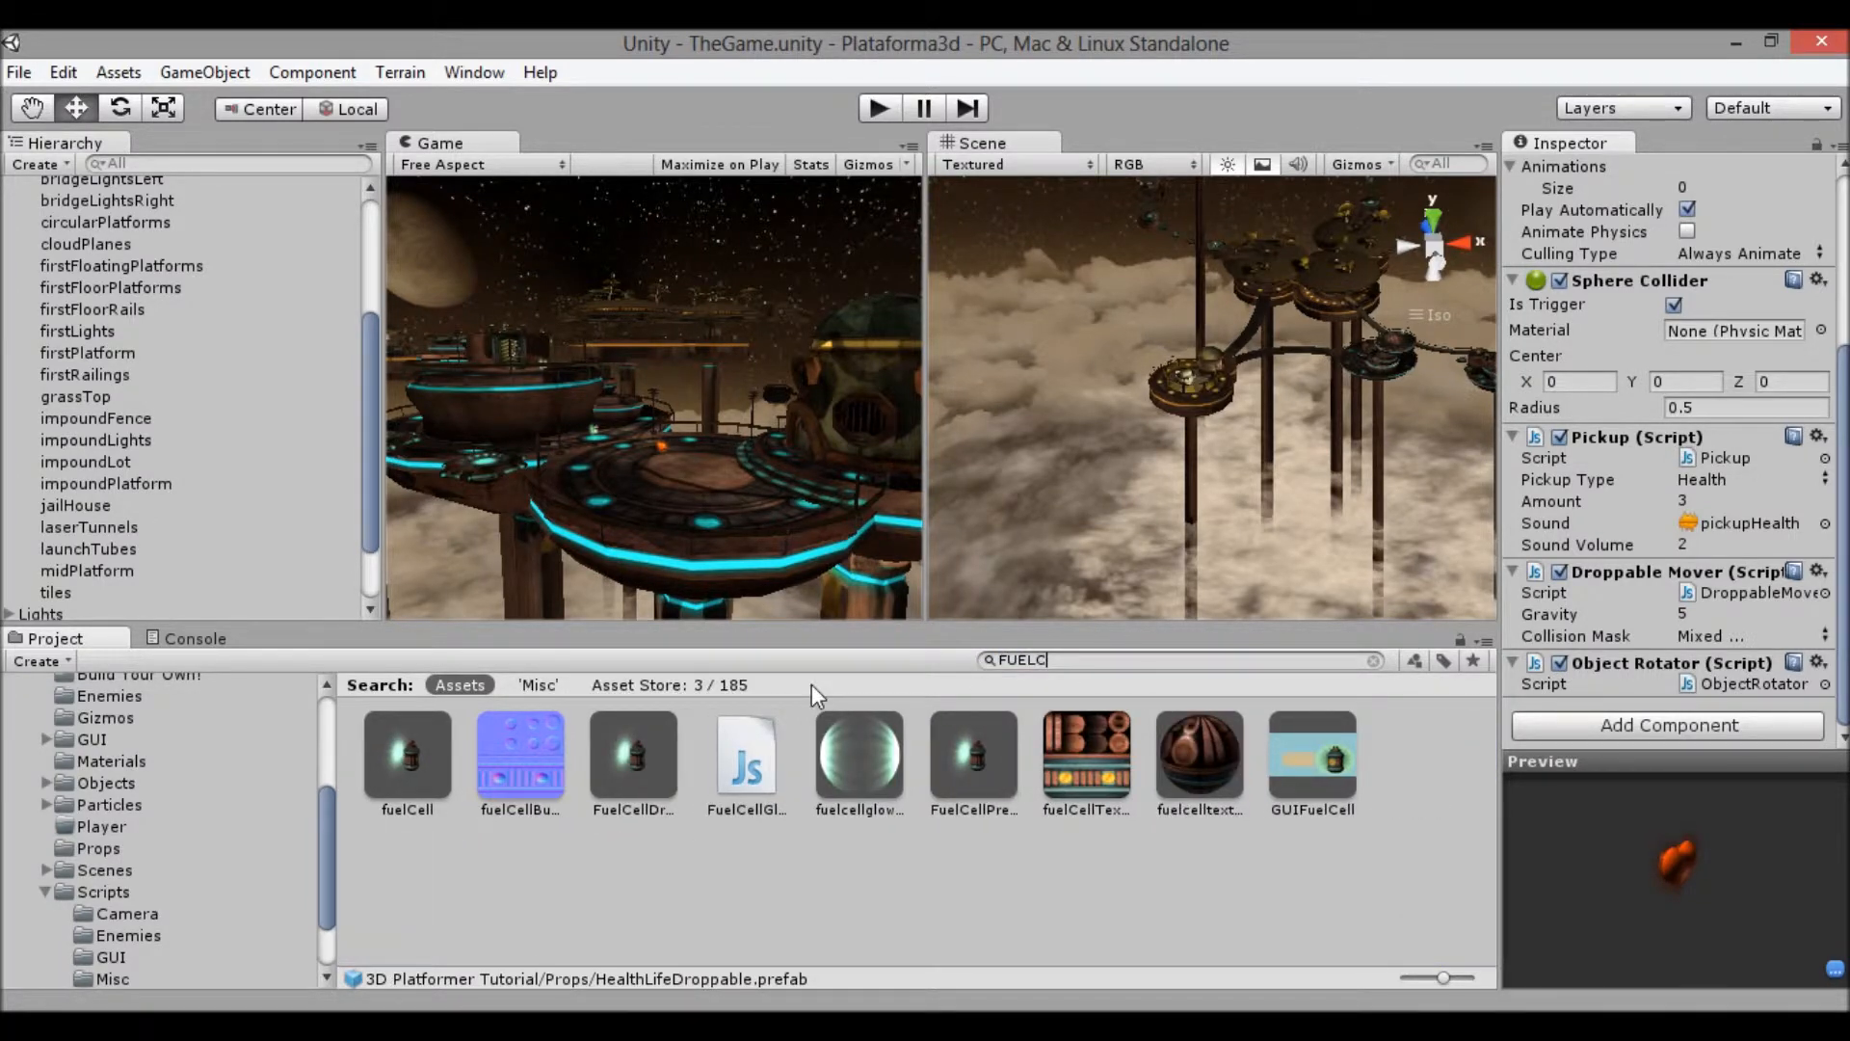
left_click(405, 759)
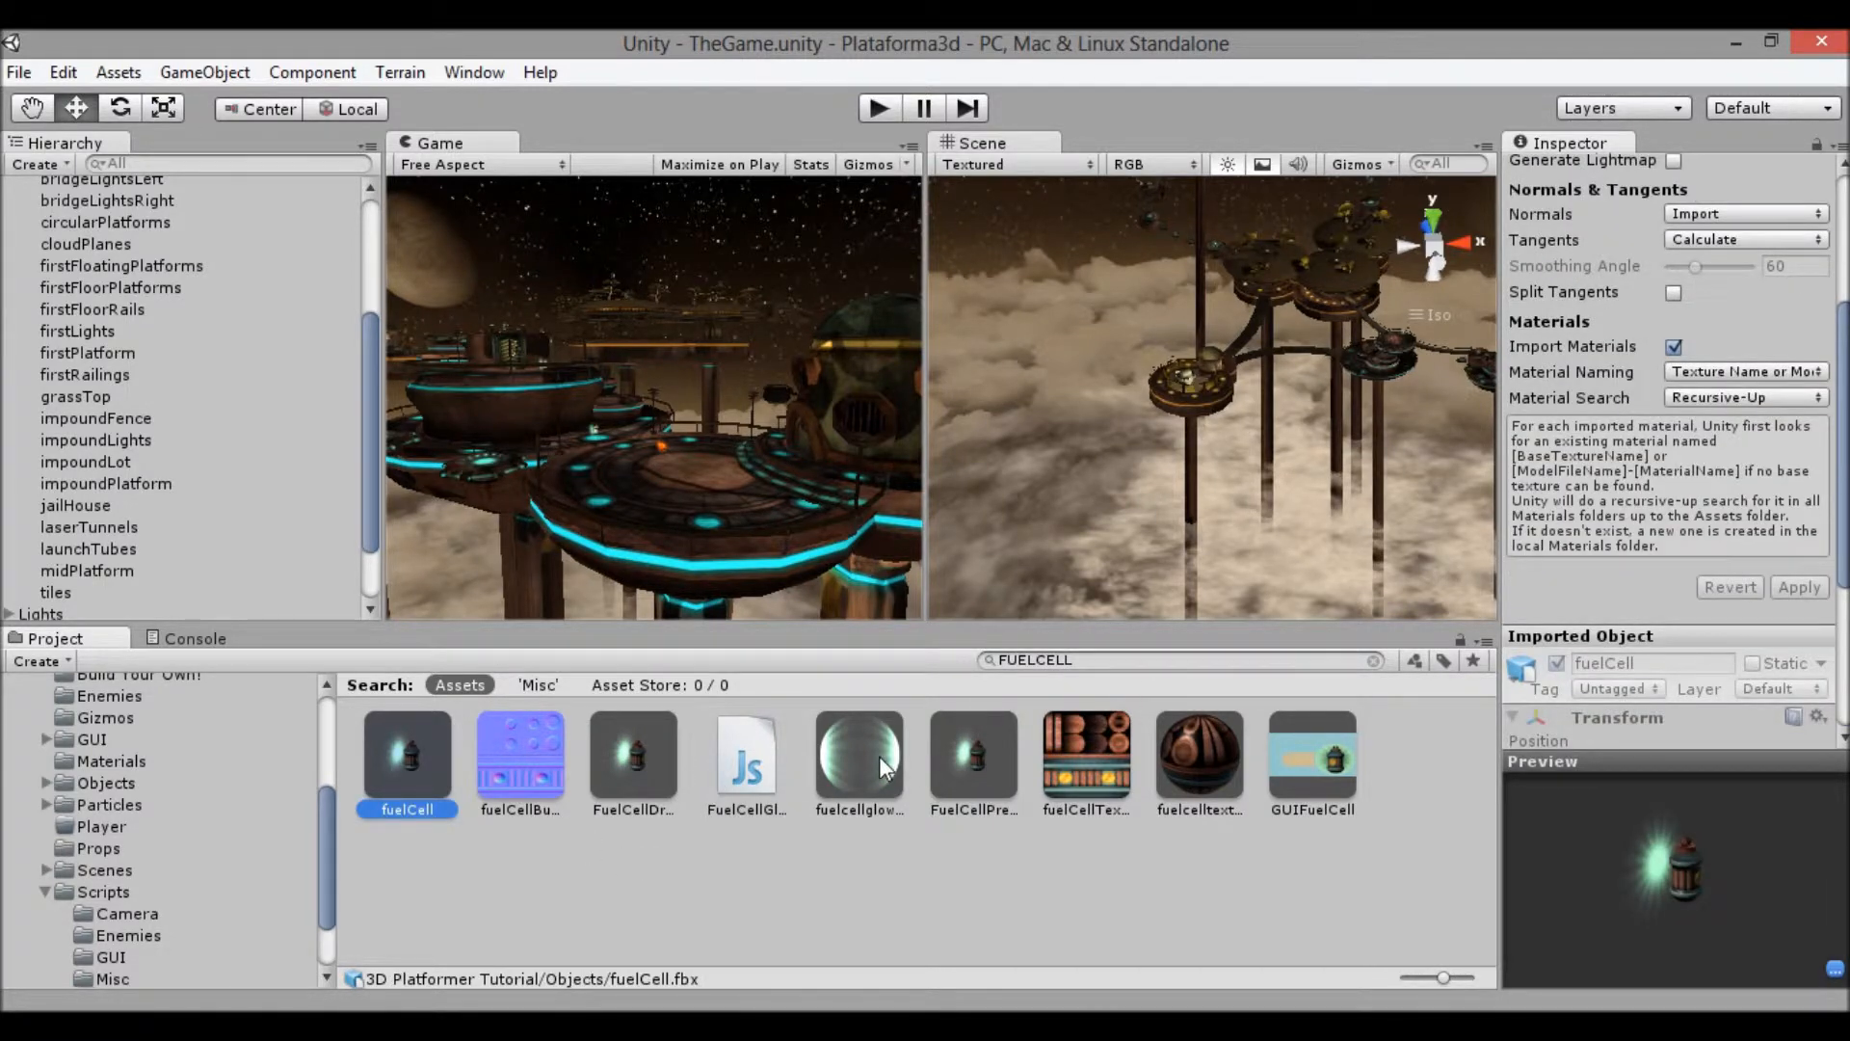
left_click(972, 748)
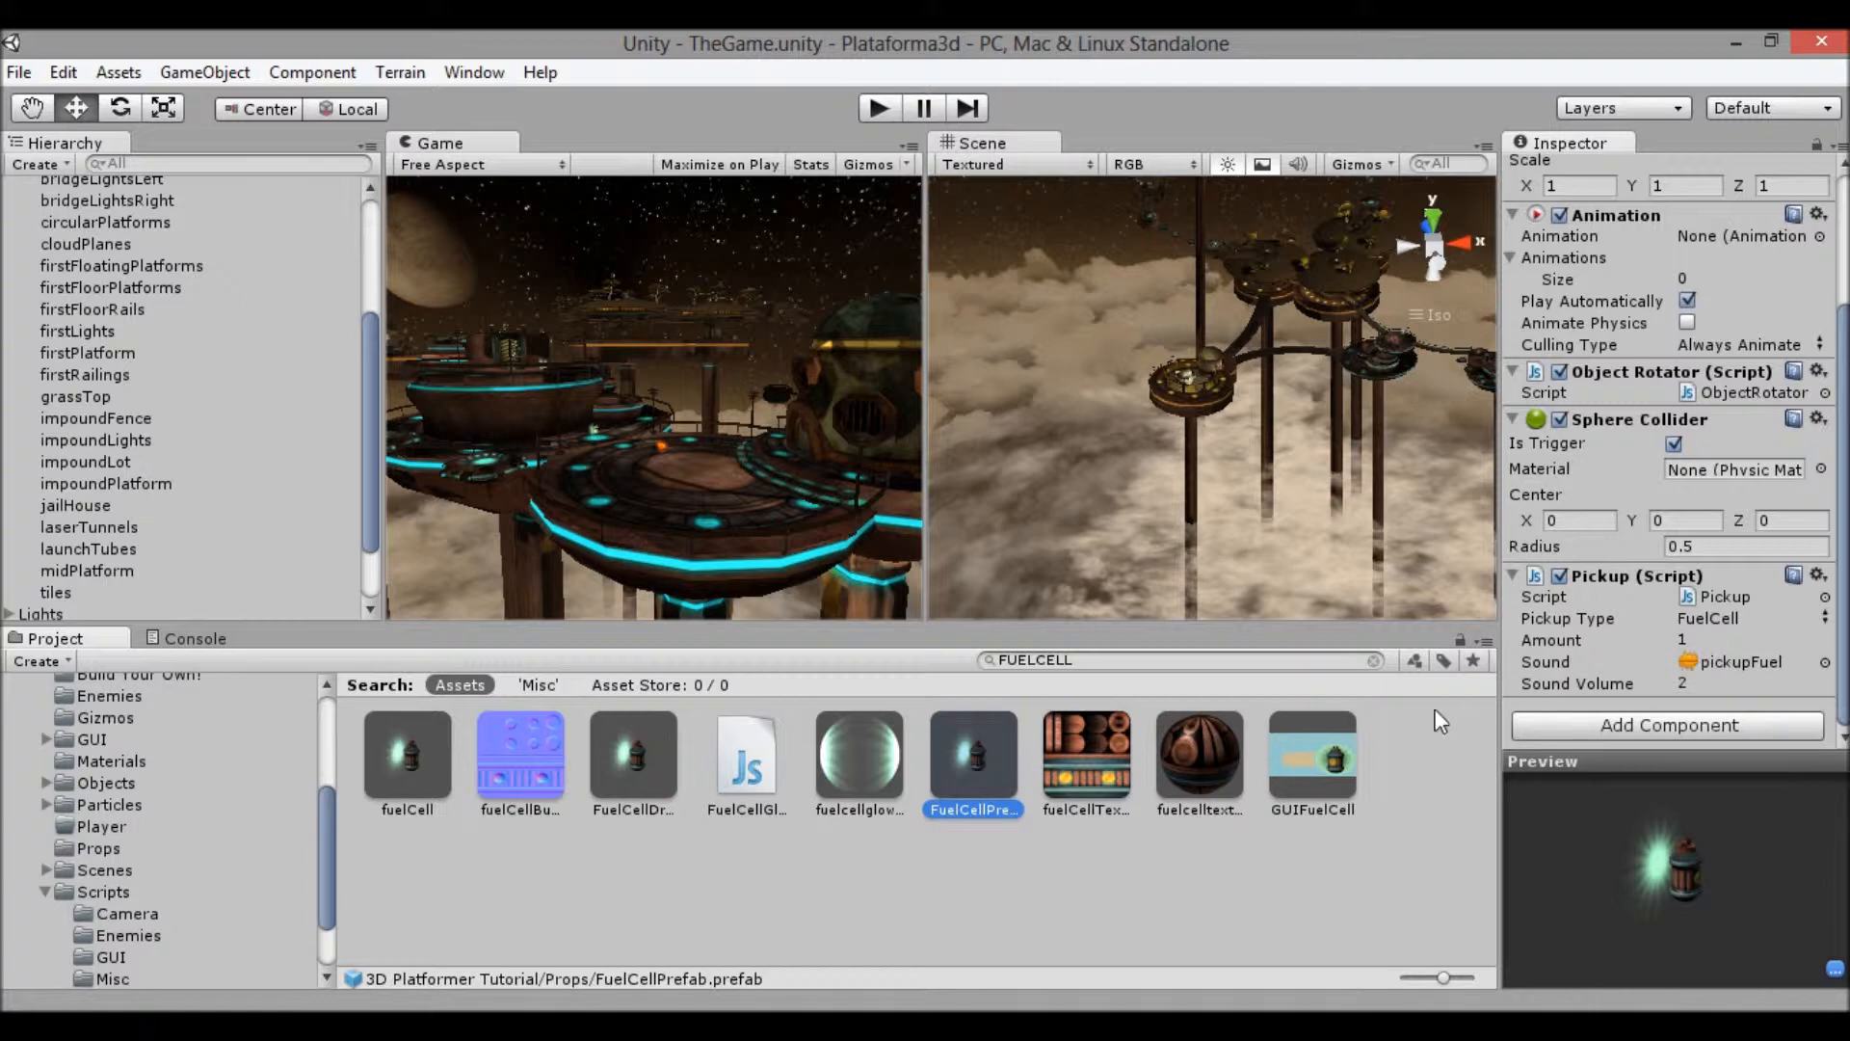
left_click(1297, 774)
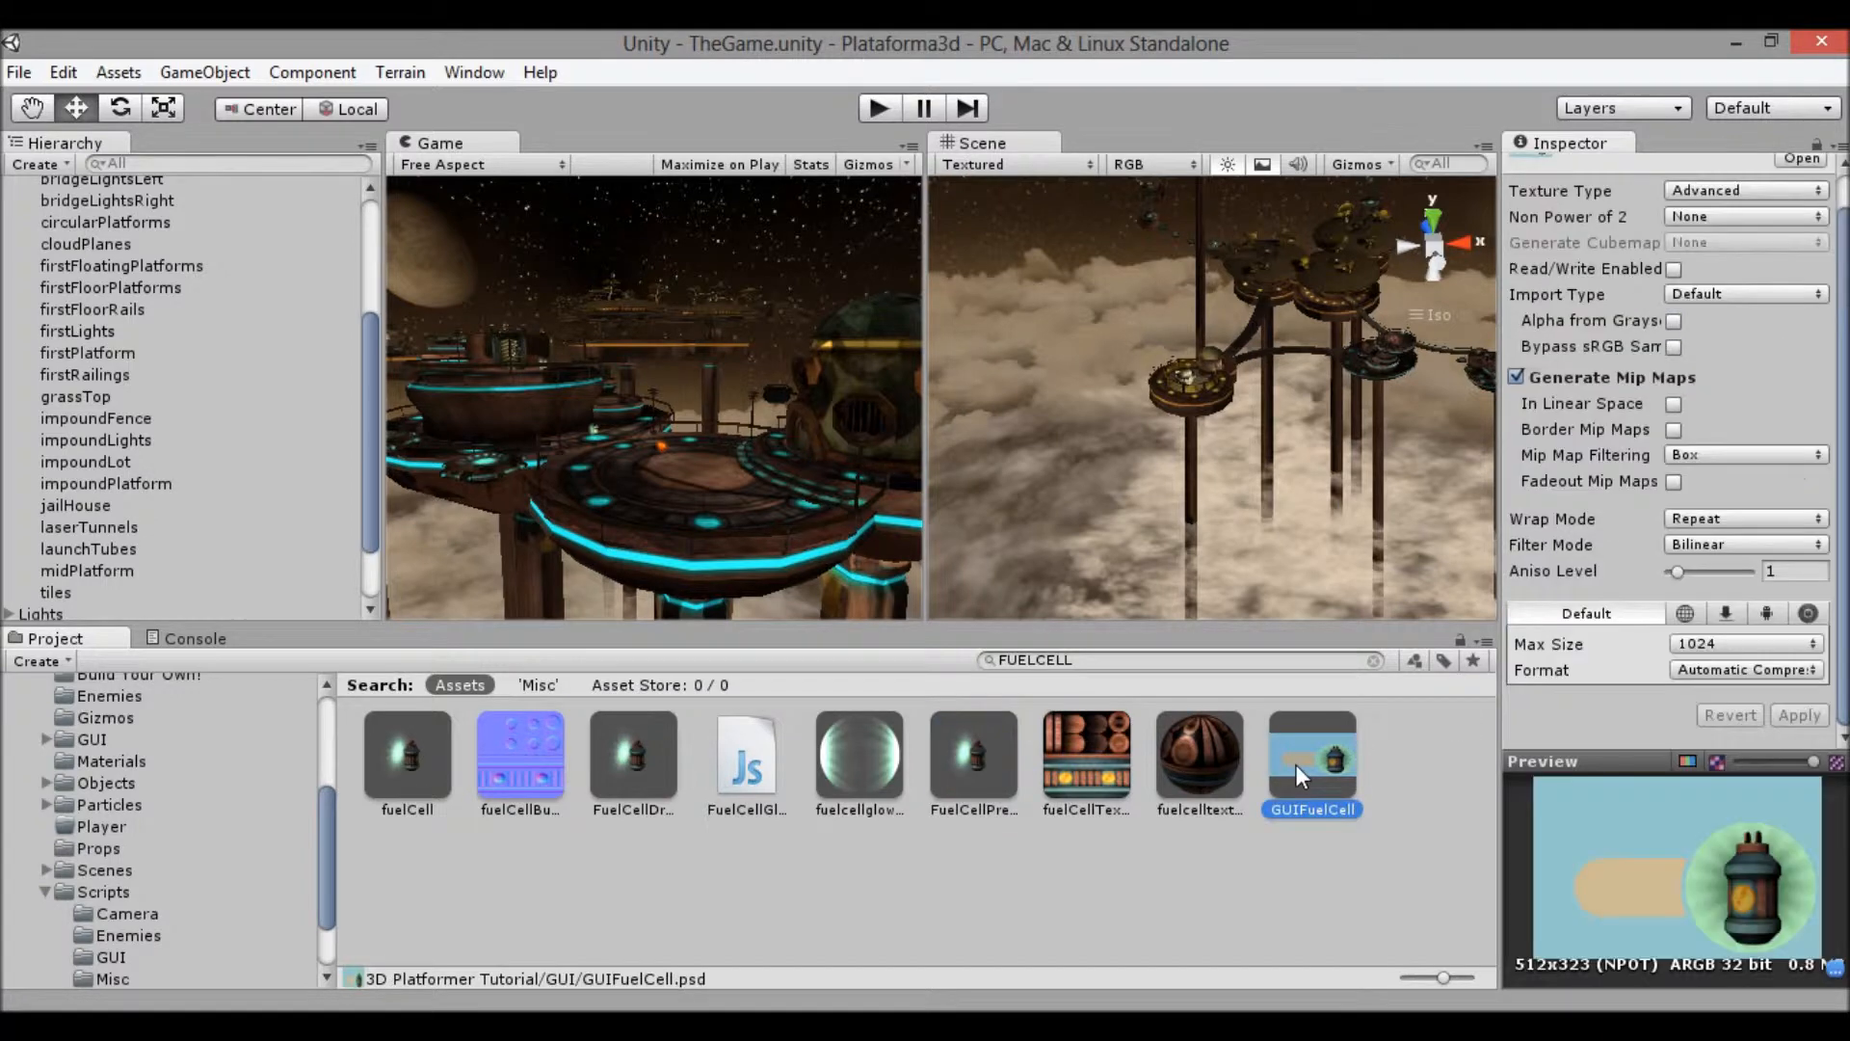
left_click(1003, 760)
left_click(641, 764)
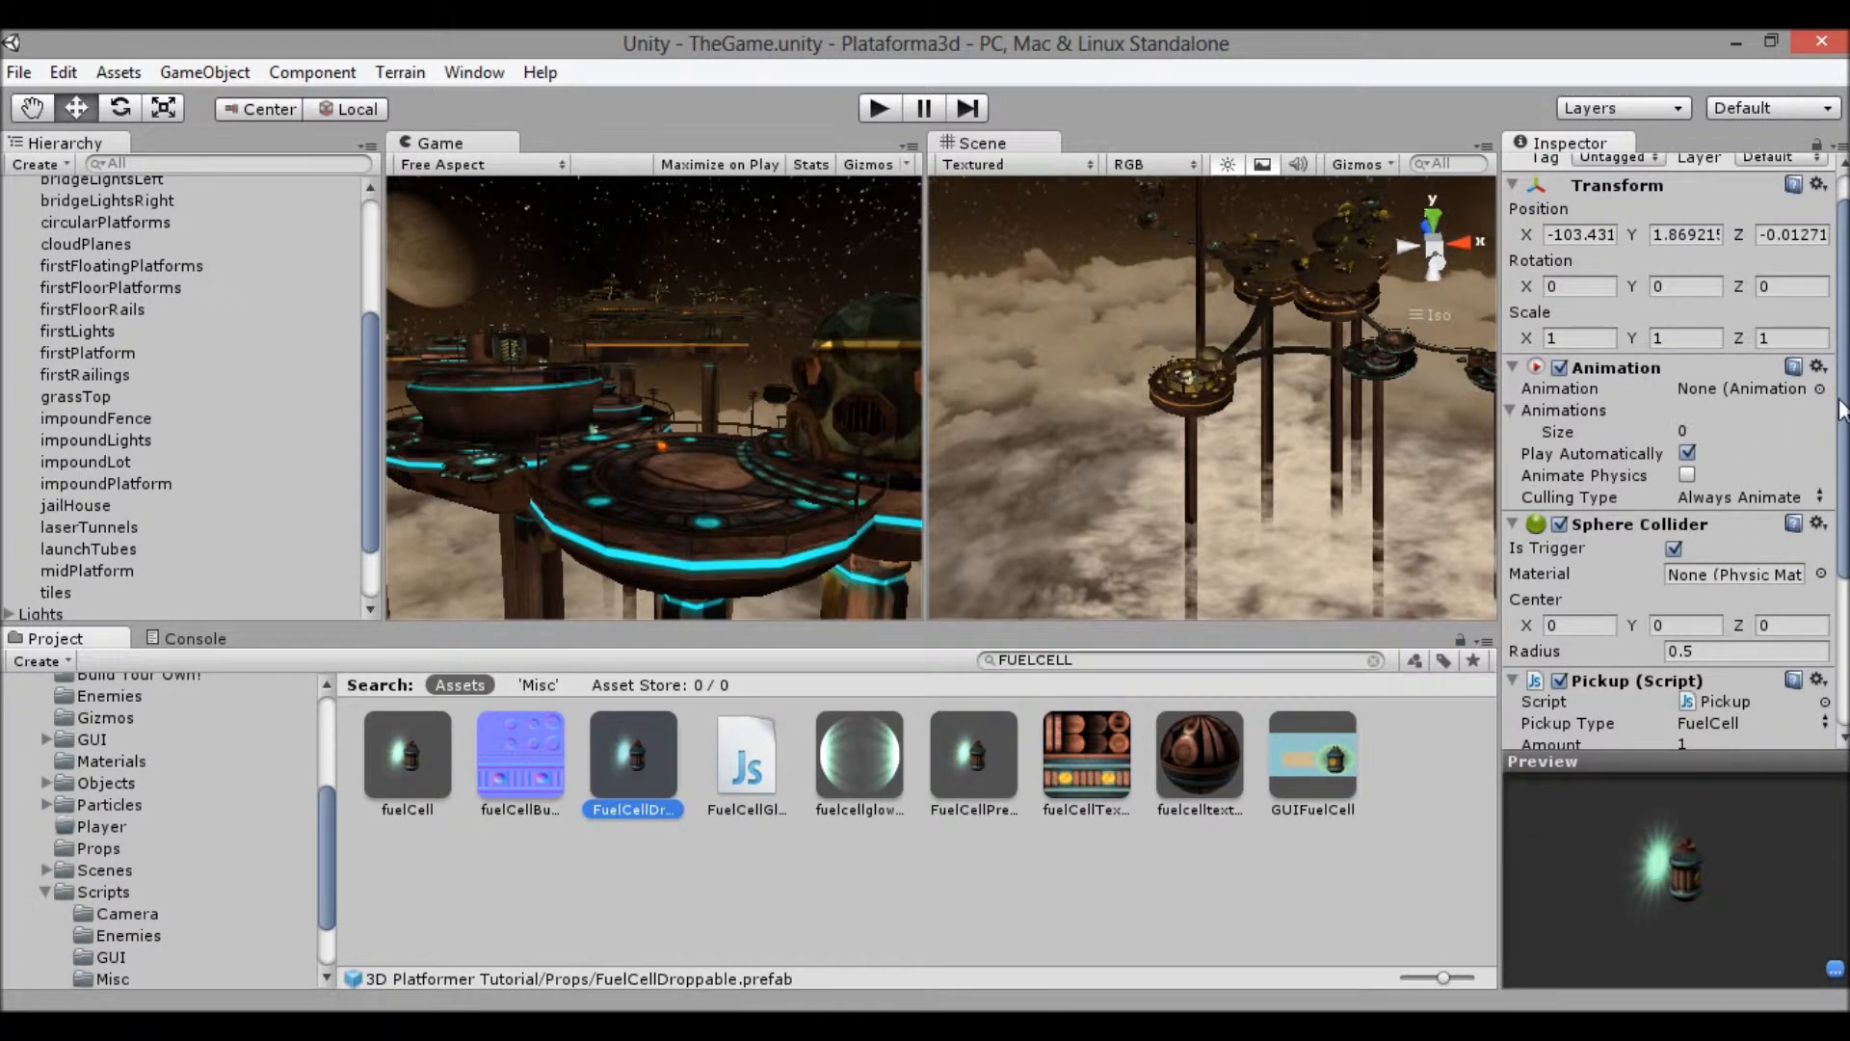
left_click_drag(1841, 412, 1843, 612)
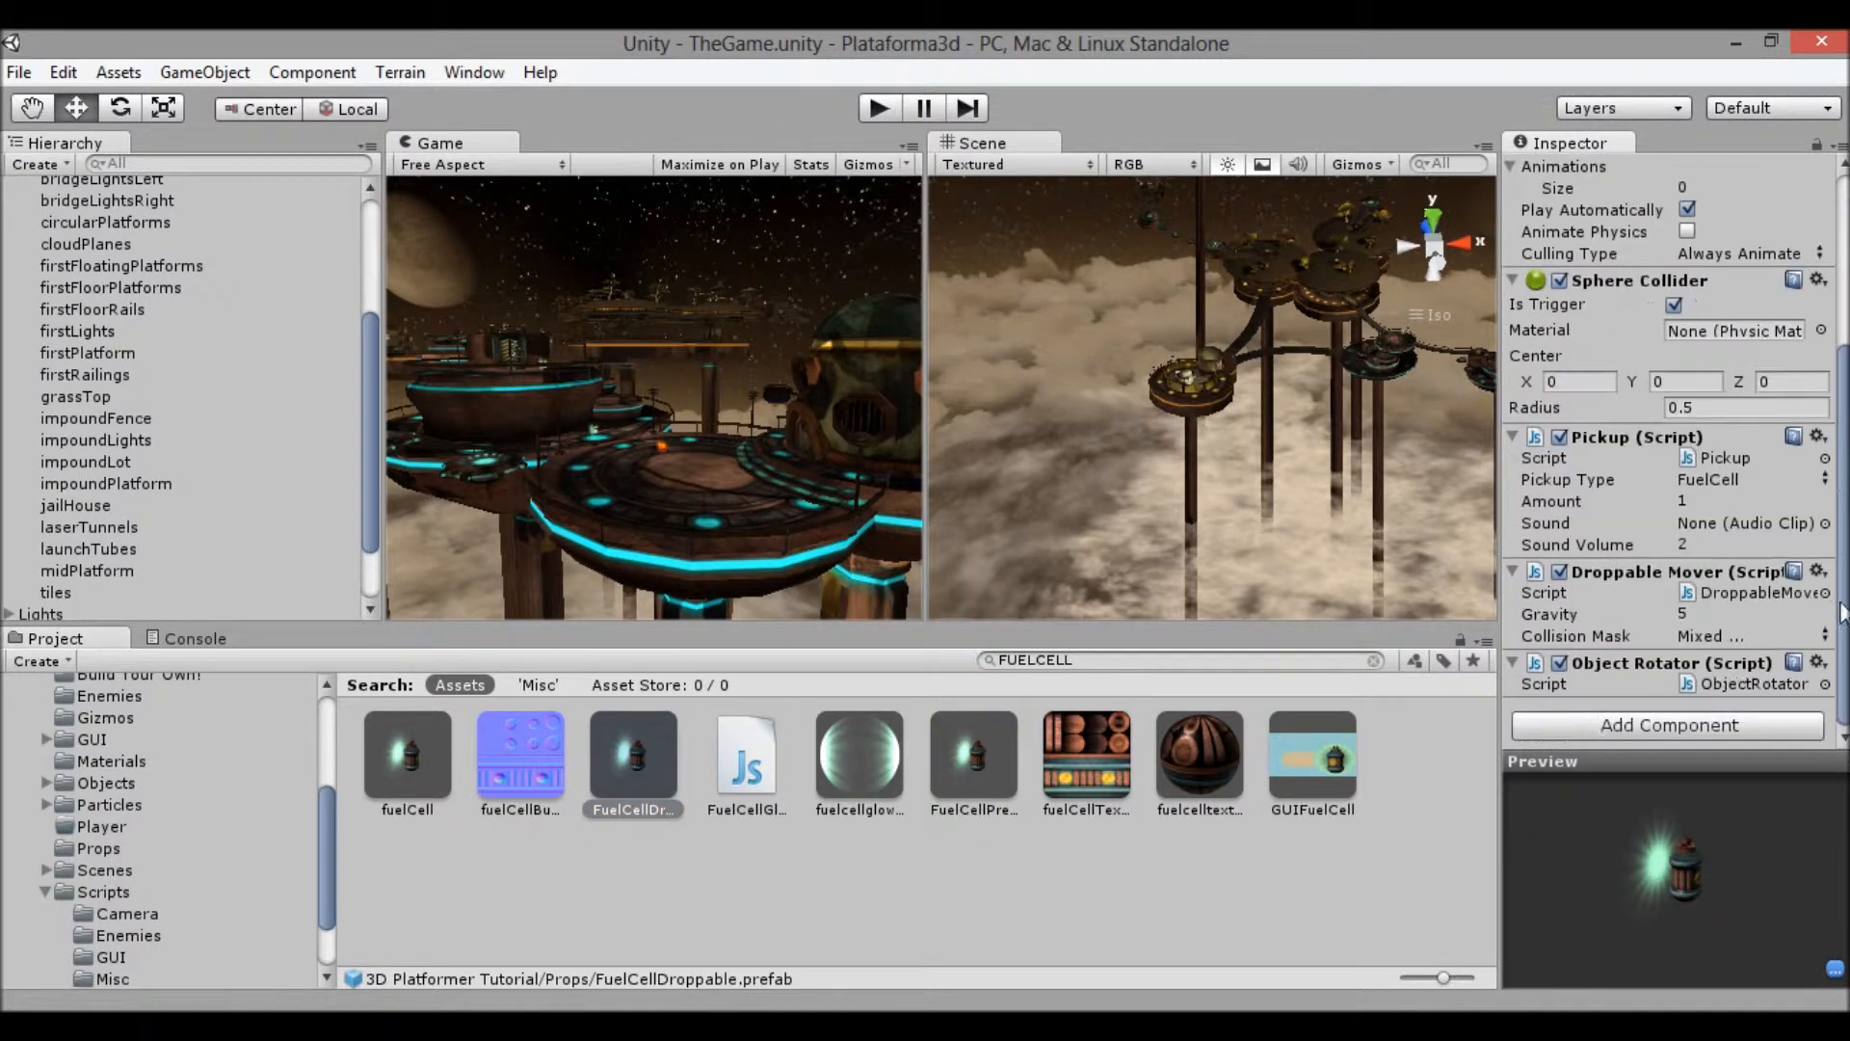
Assign the pickupFuel clip as the Pickup sound of the FuelCellDroppable prefab
left_click(1824, 523)
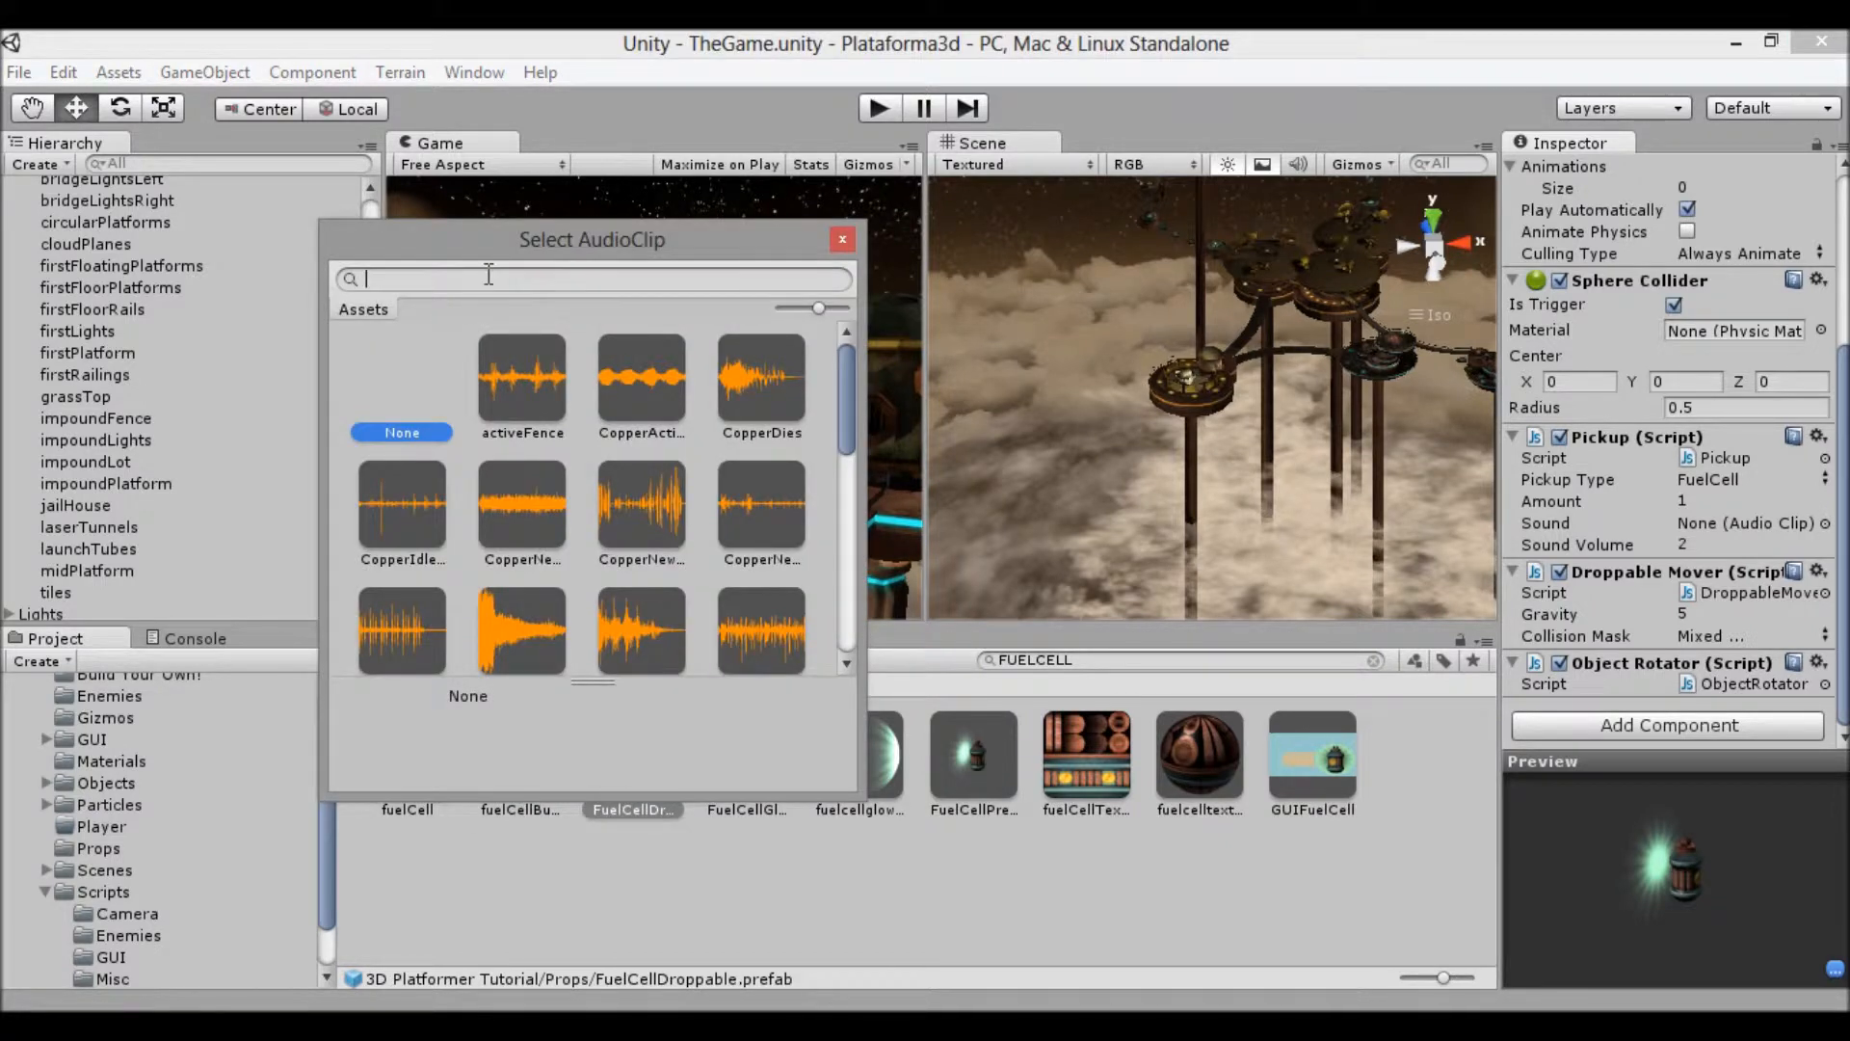
type("PICK")
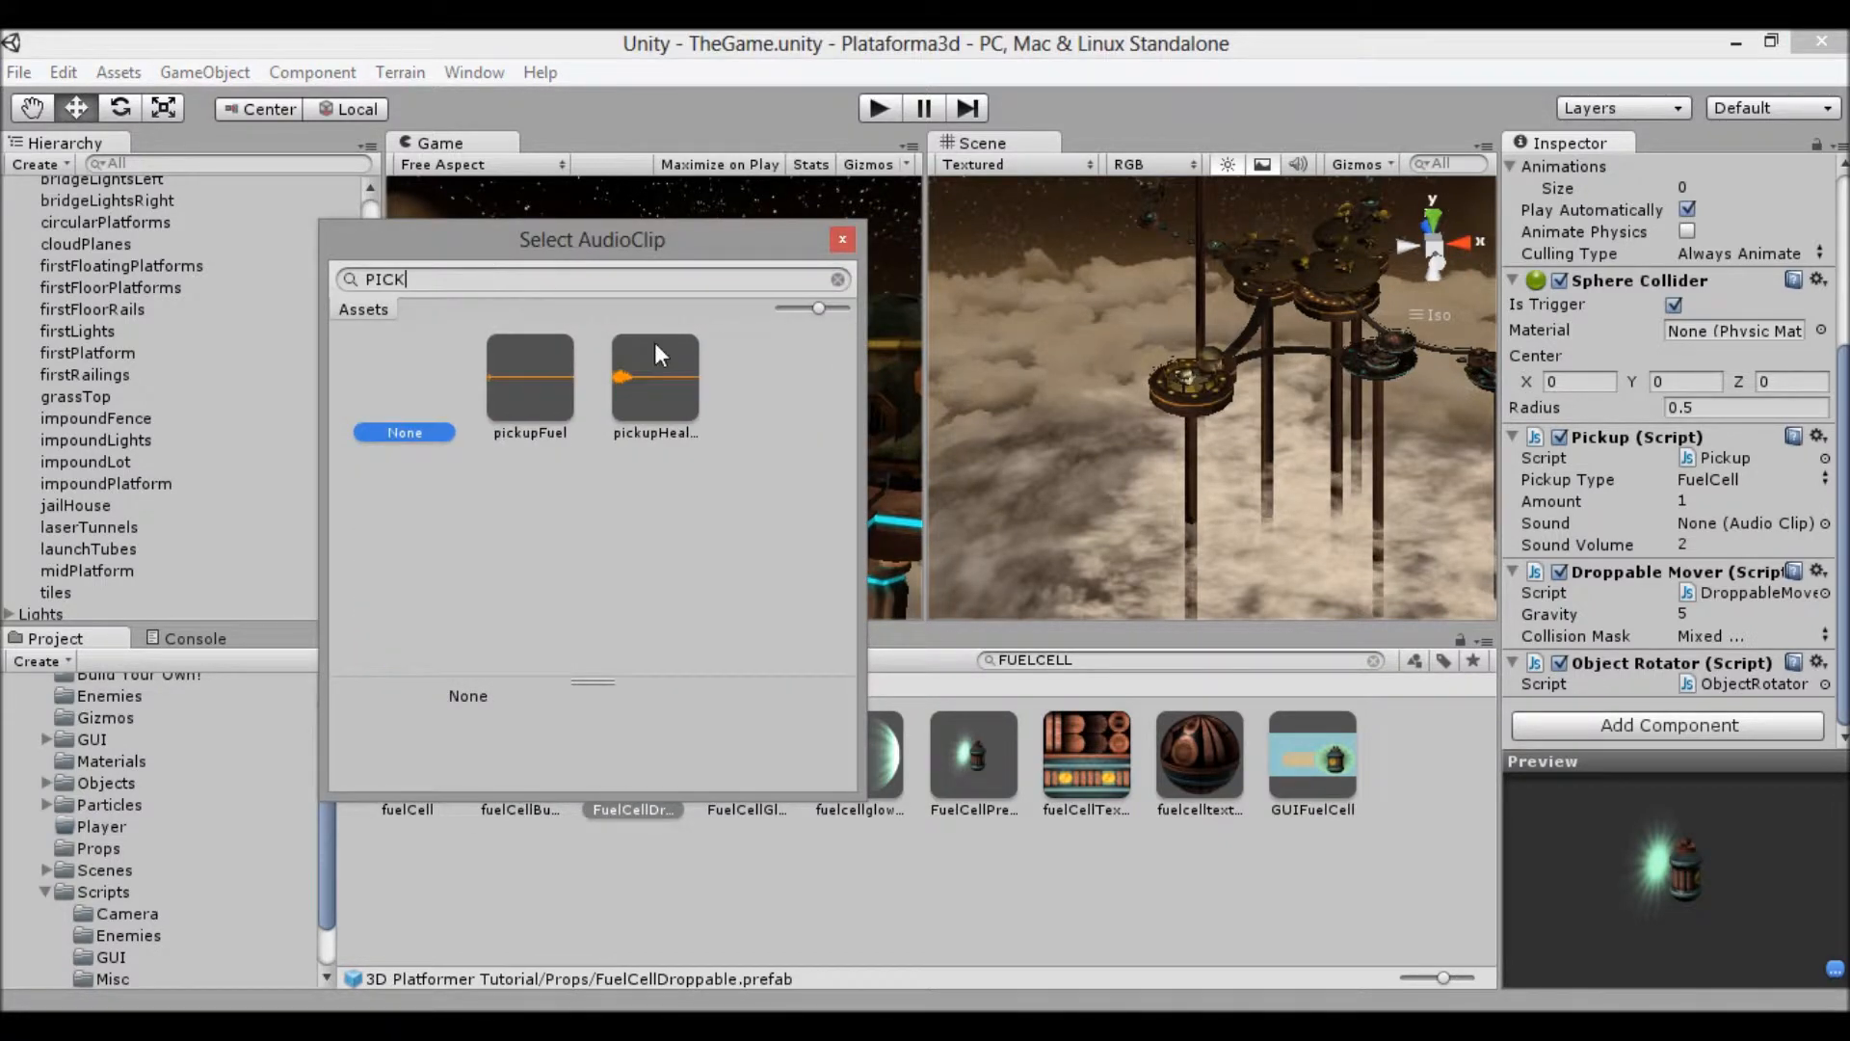
left_click(537, 371)
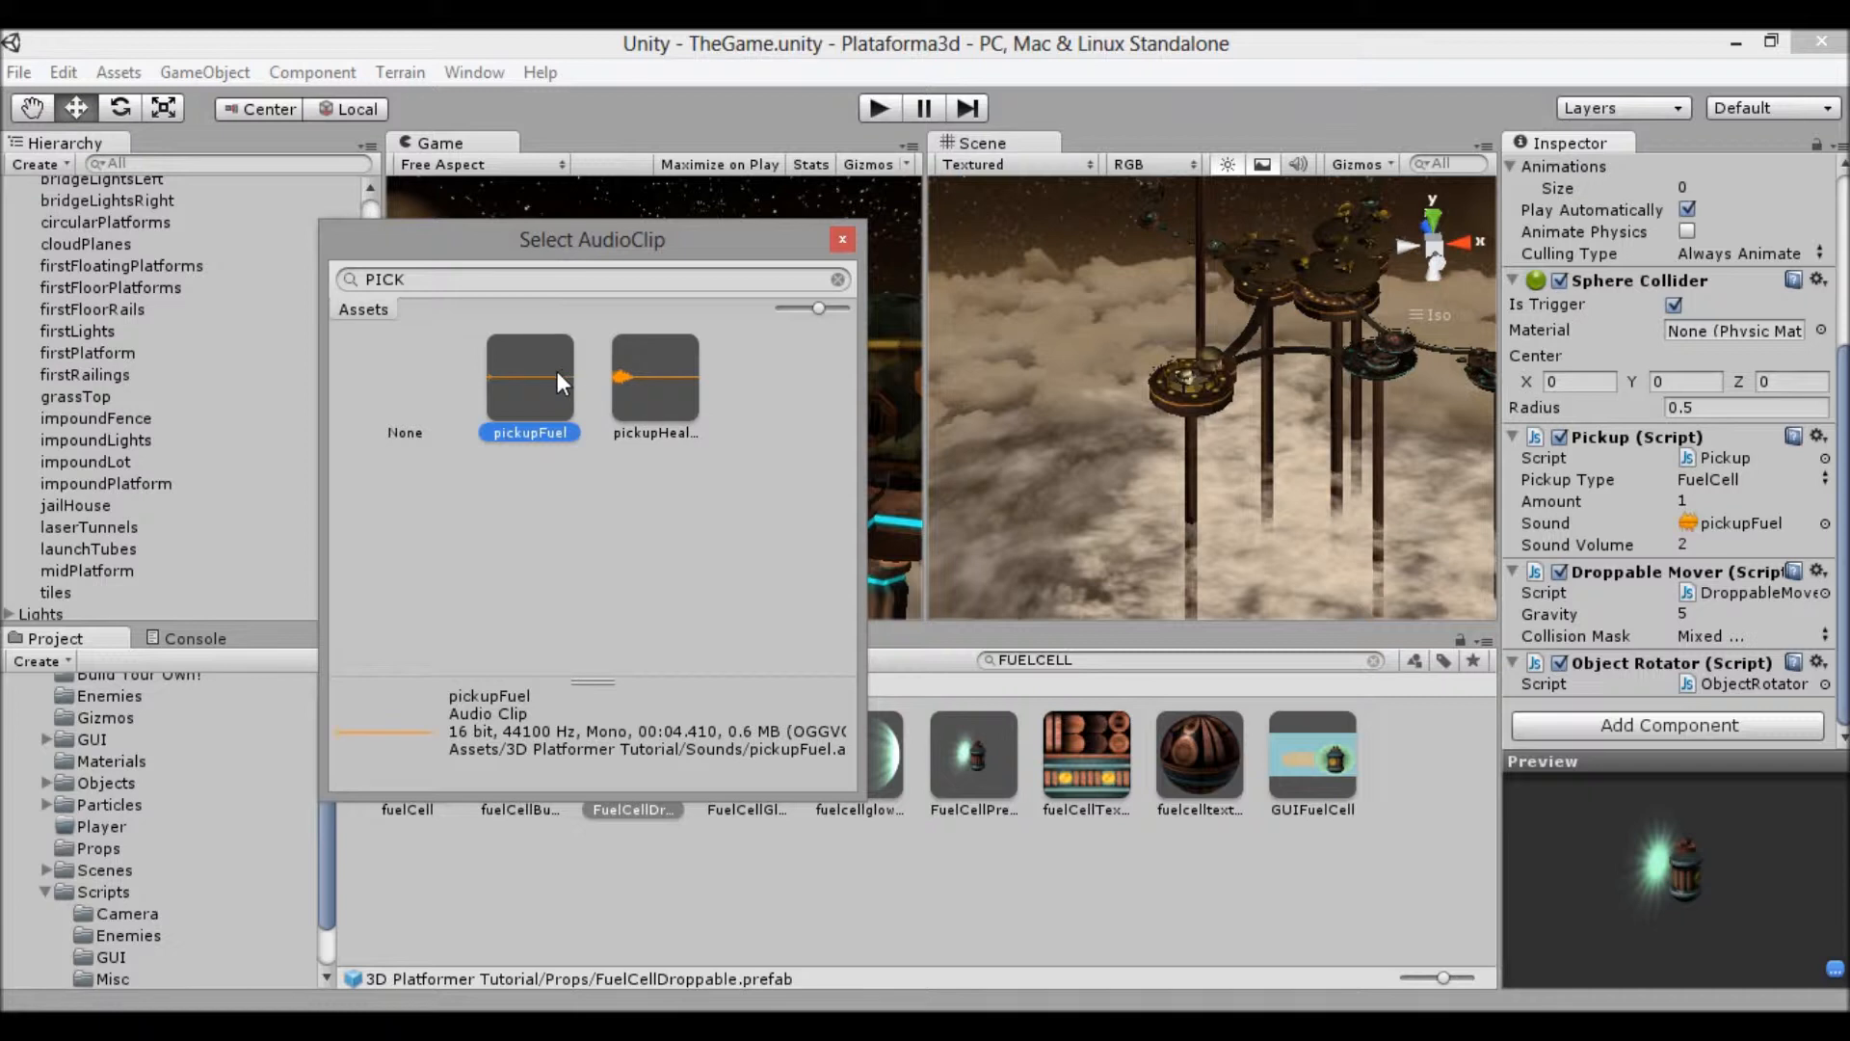
left_click(842, 238)
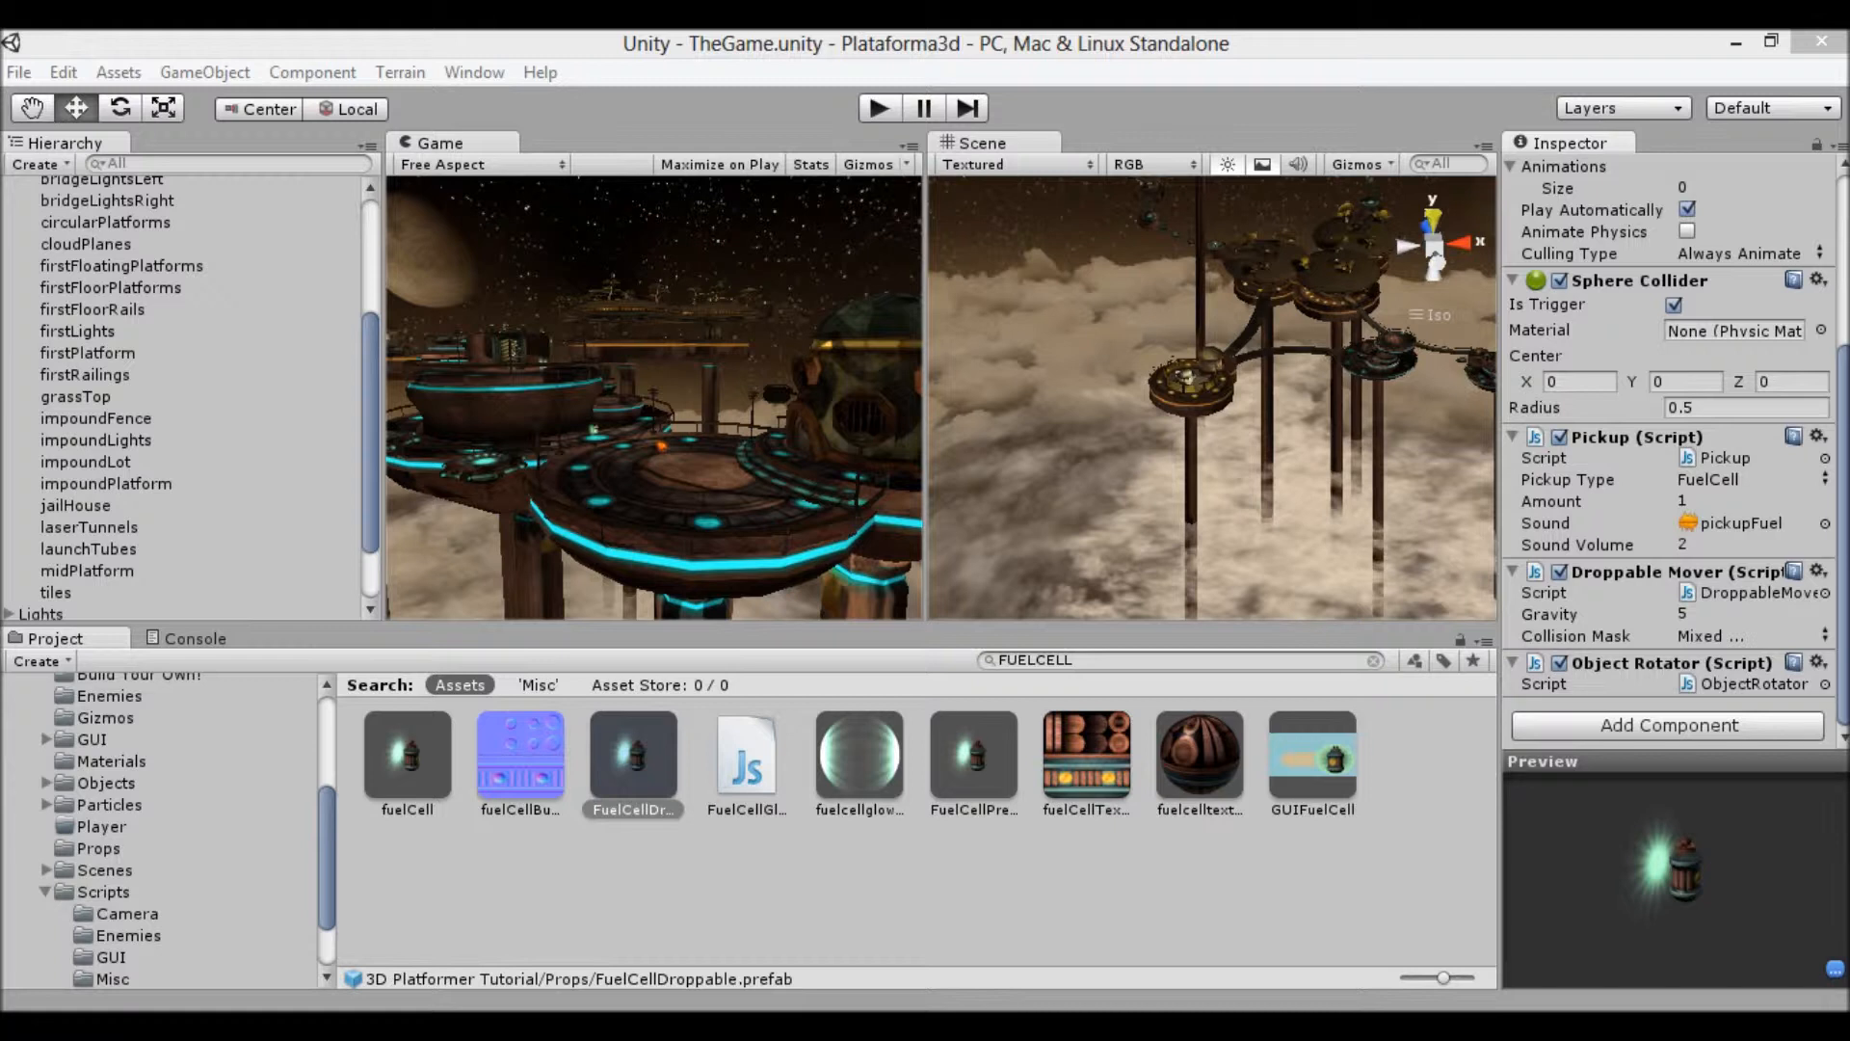
Select the spaceShip on its platform and frame it in the scene view
left_click(1180, 387)
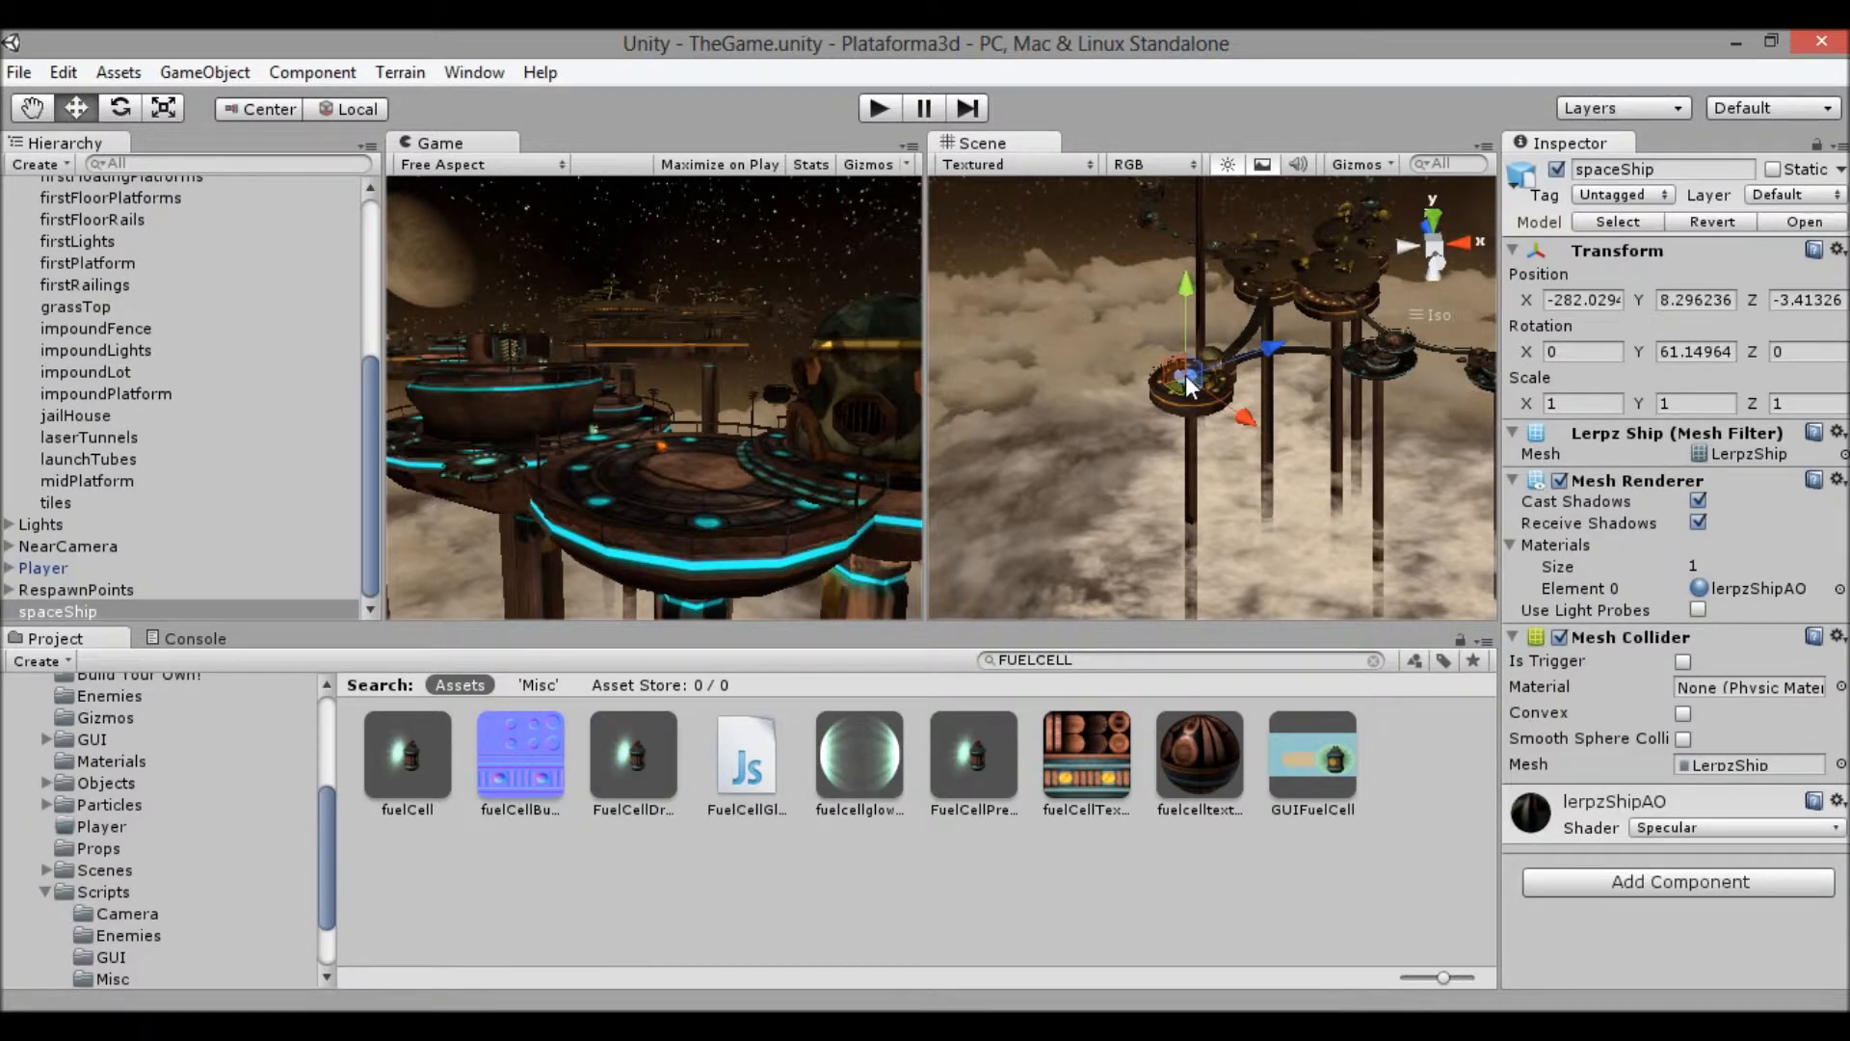
key("f")
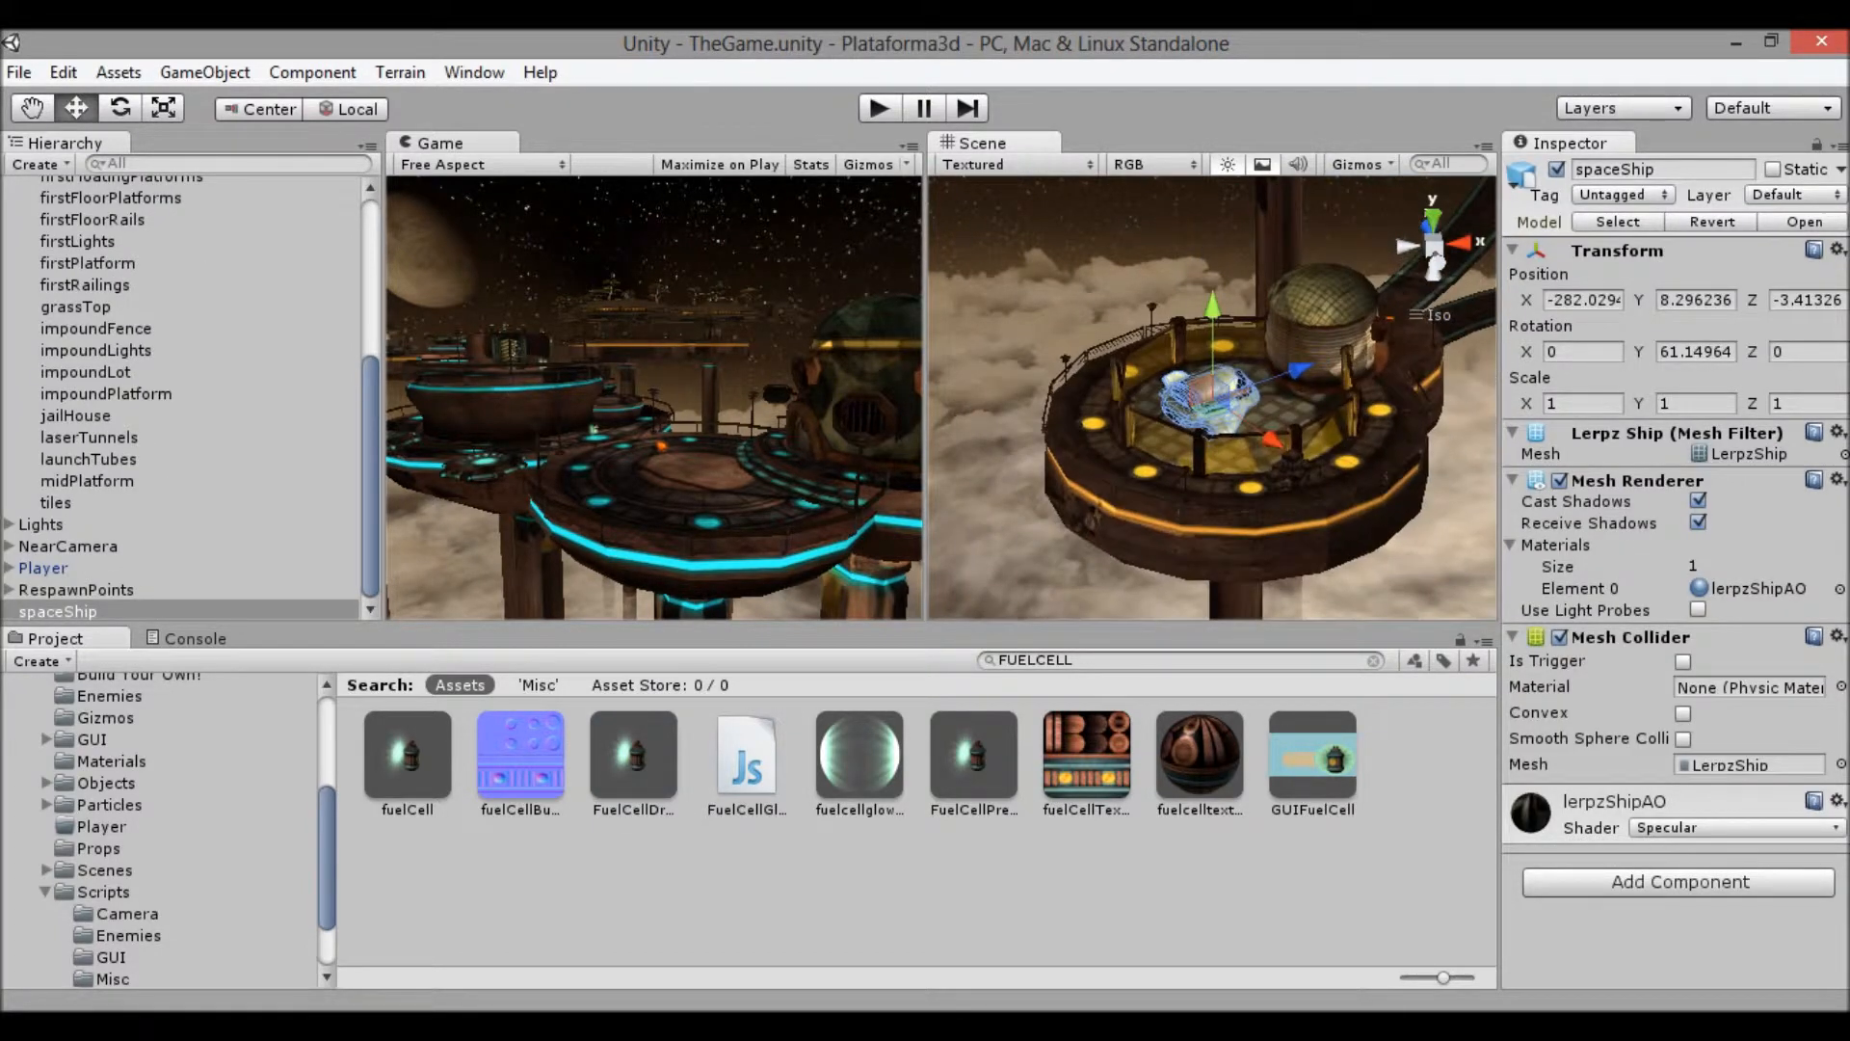
key("alt+Tab")
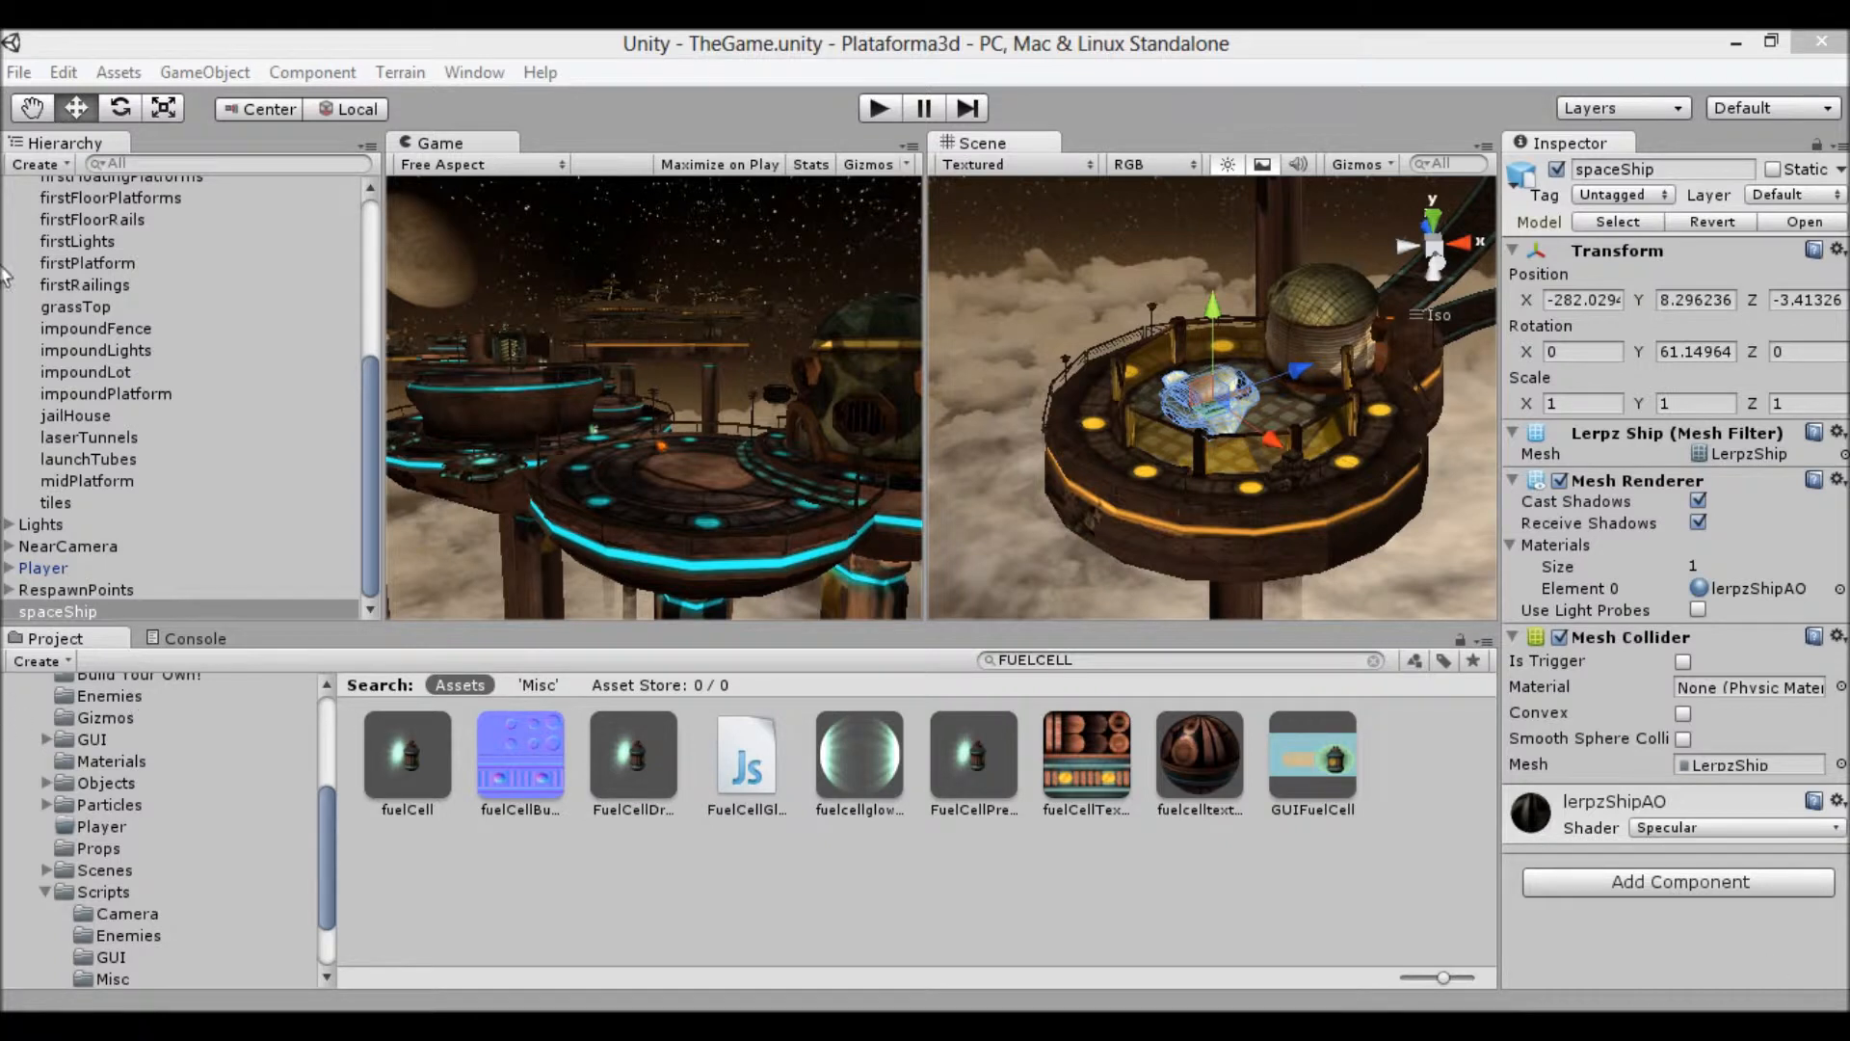
left_click(415, 33)
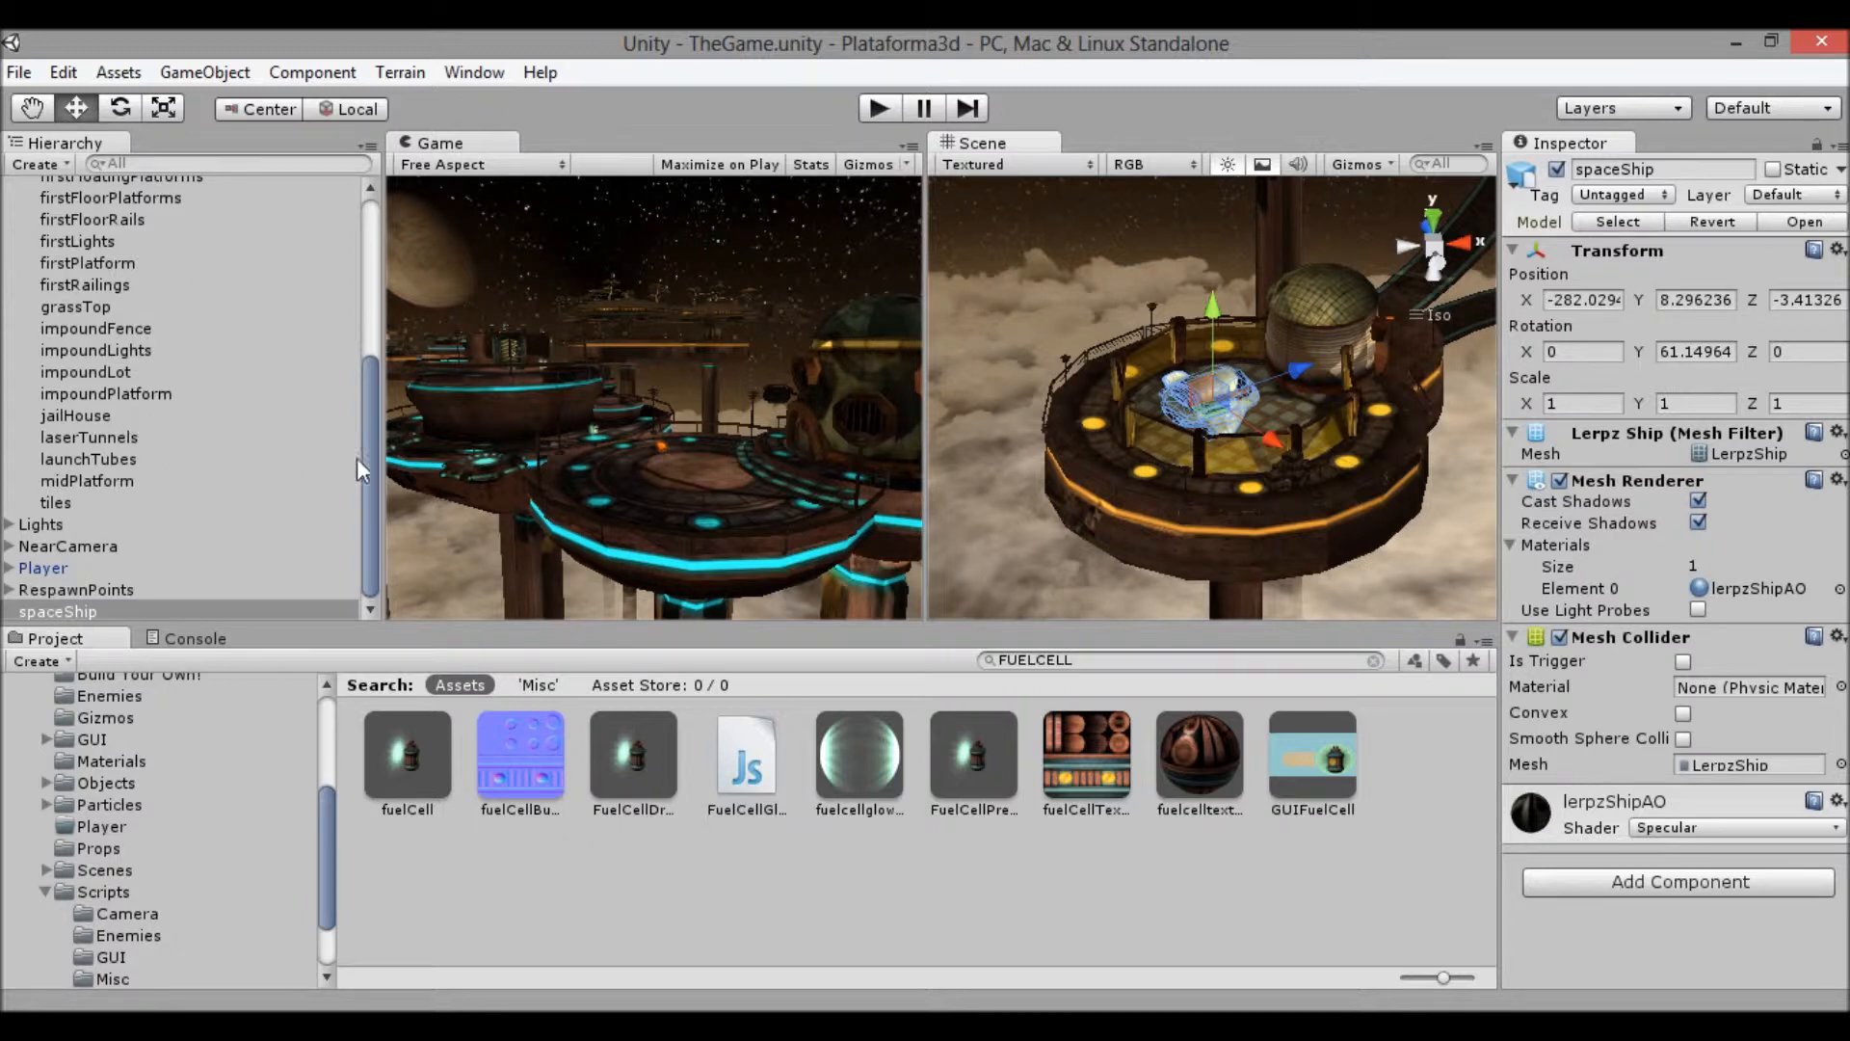
Deactivate the Enemies object in the scene
left_click_drag(368, 472, 366, 276)
left_click(68, 190)
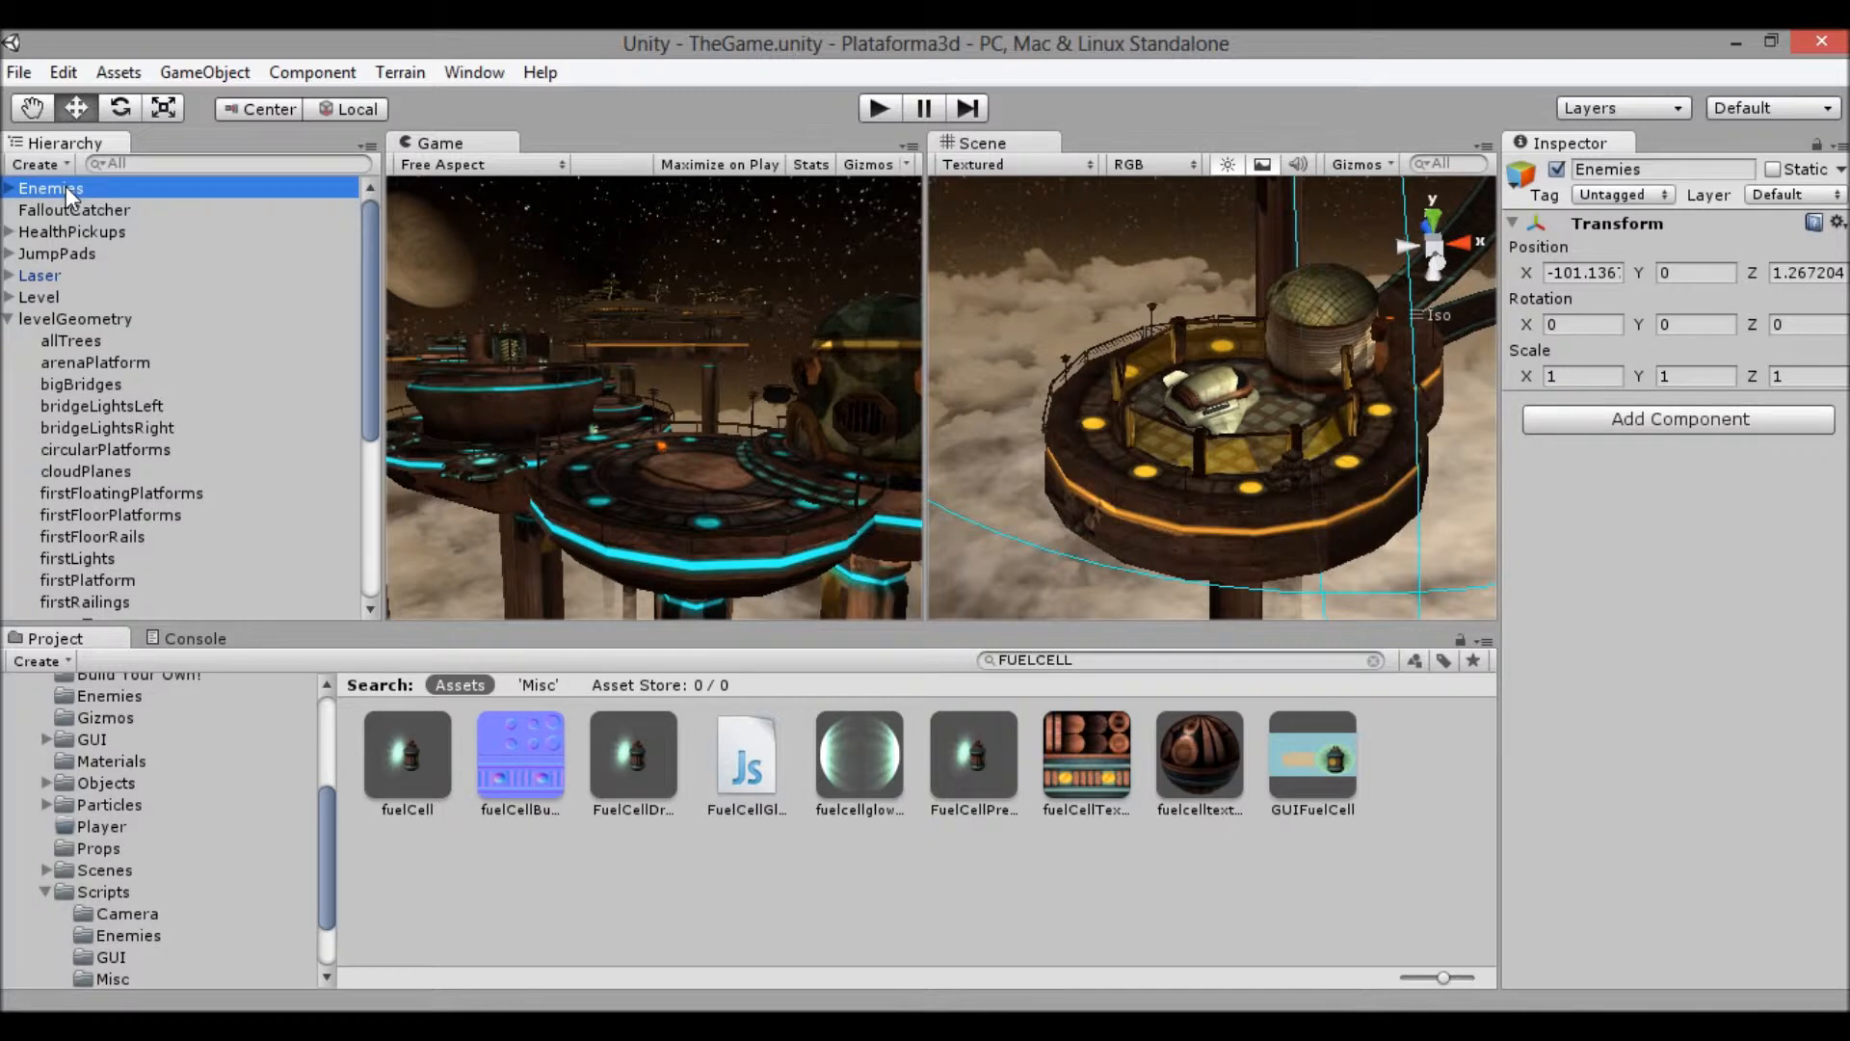
left_click(1558, 169)
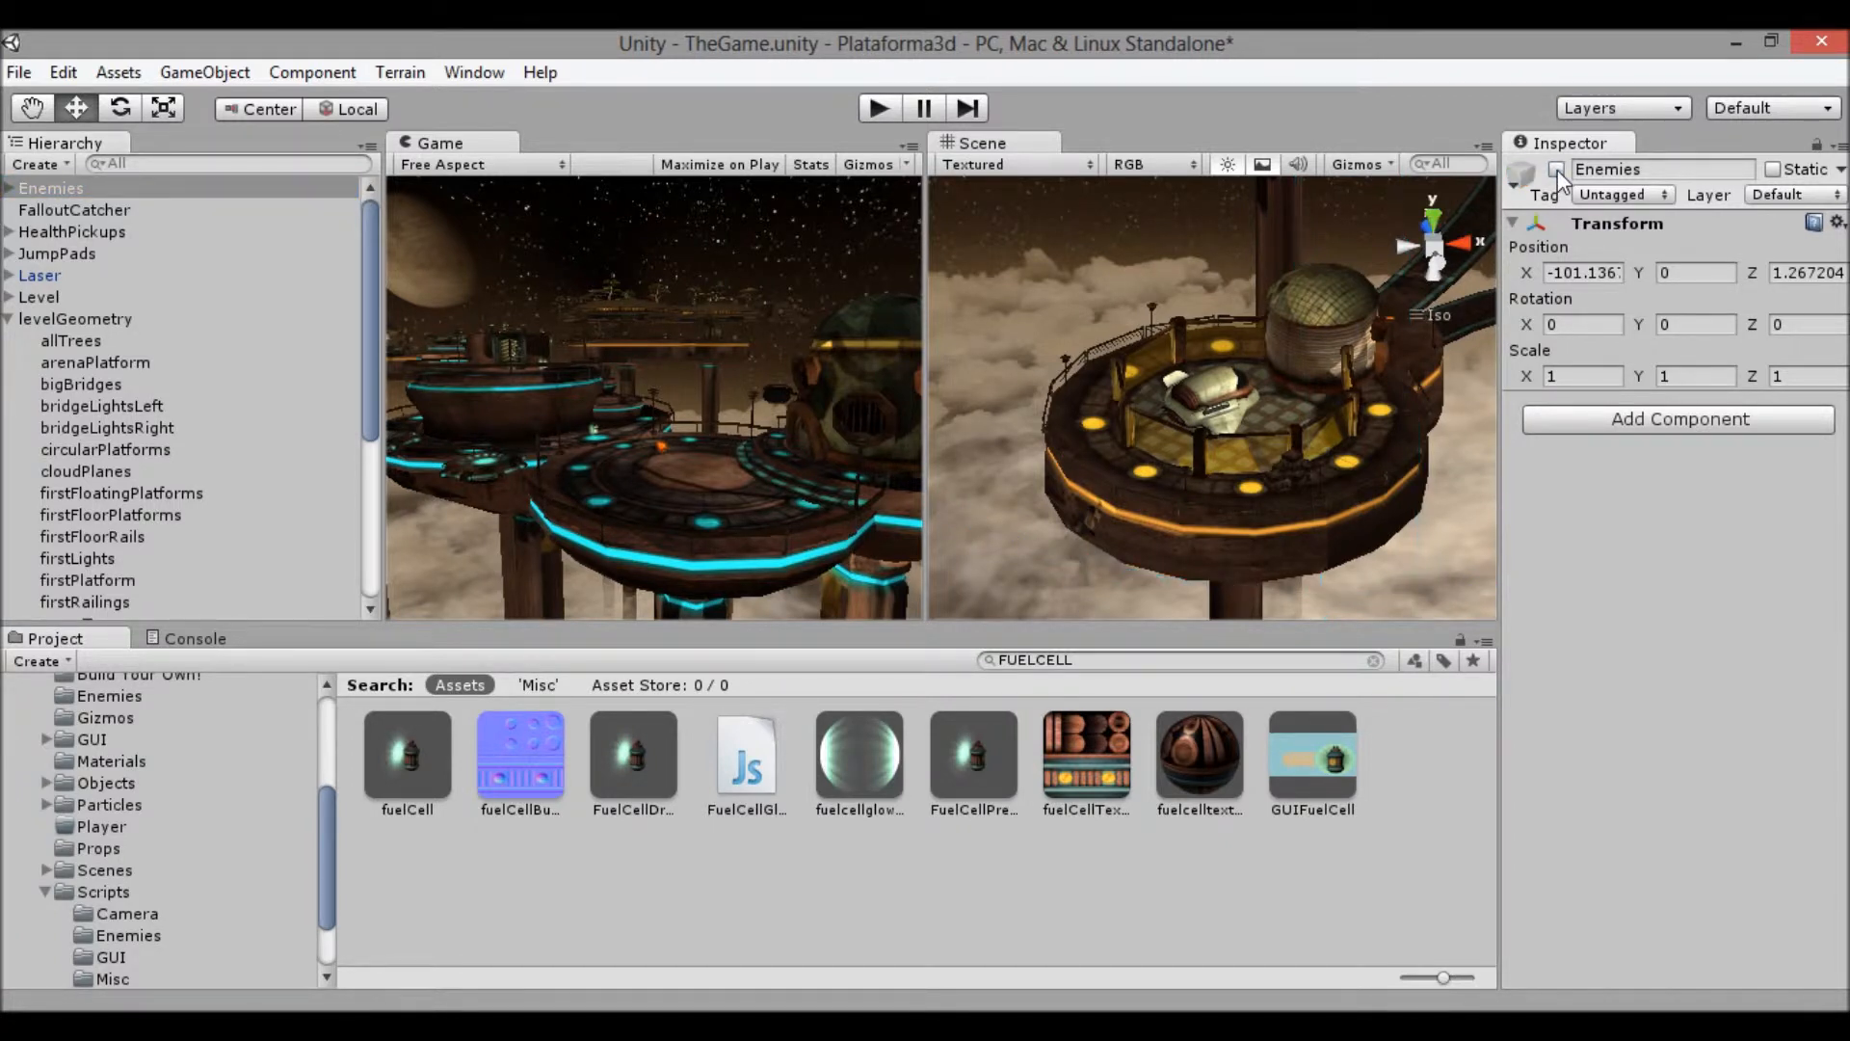
Save the scene, run the game and walk the player up to the yellow impound fence
key("ctrl+s")
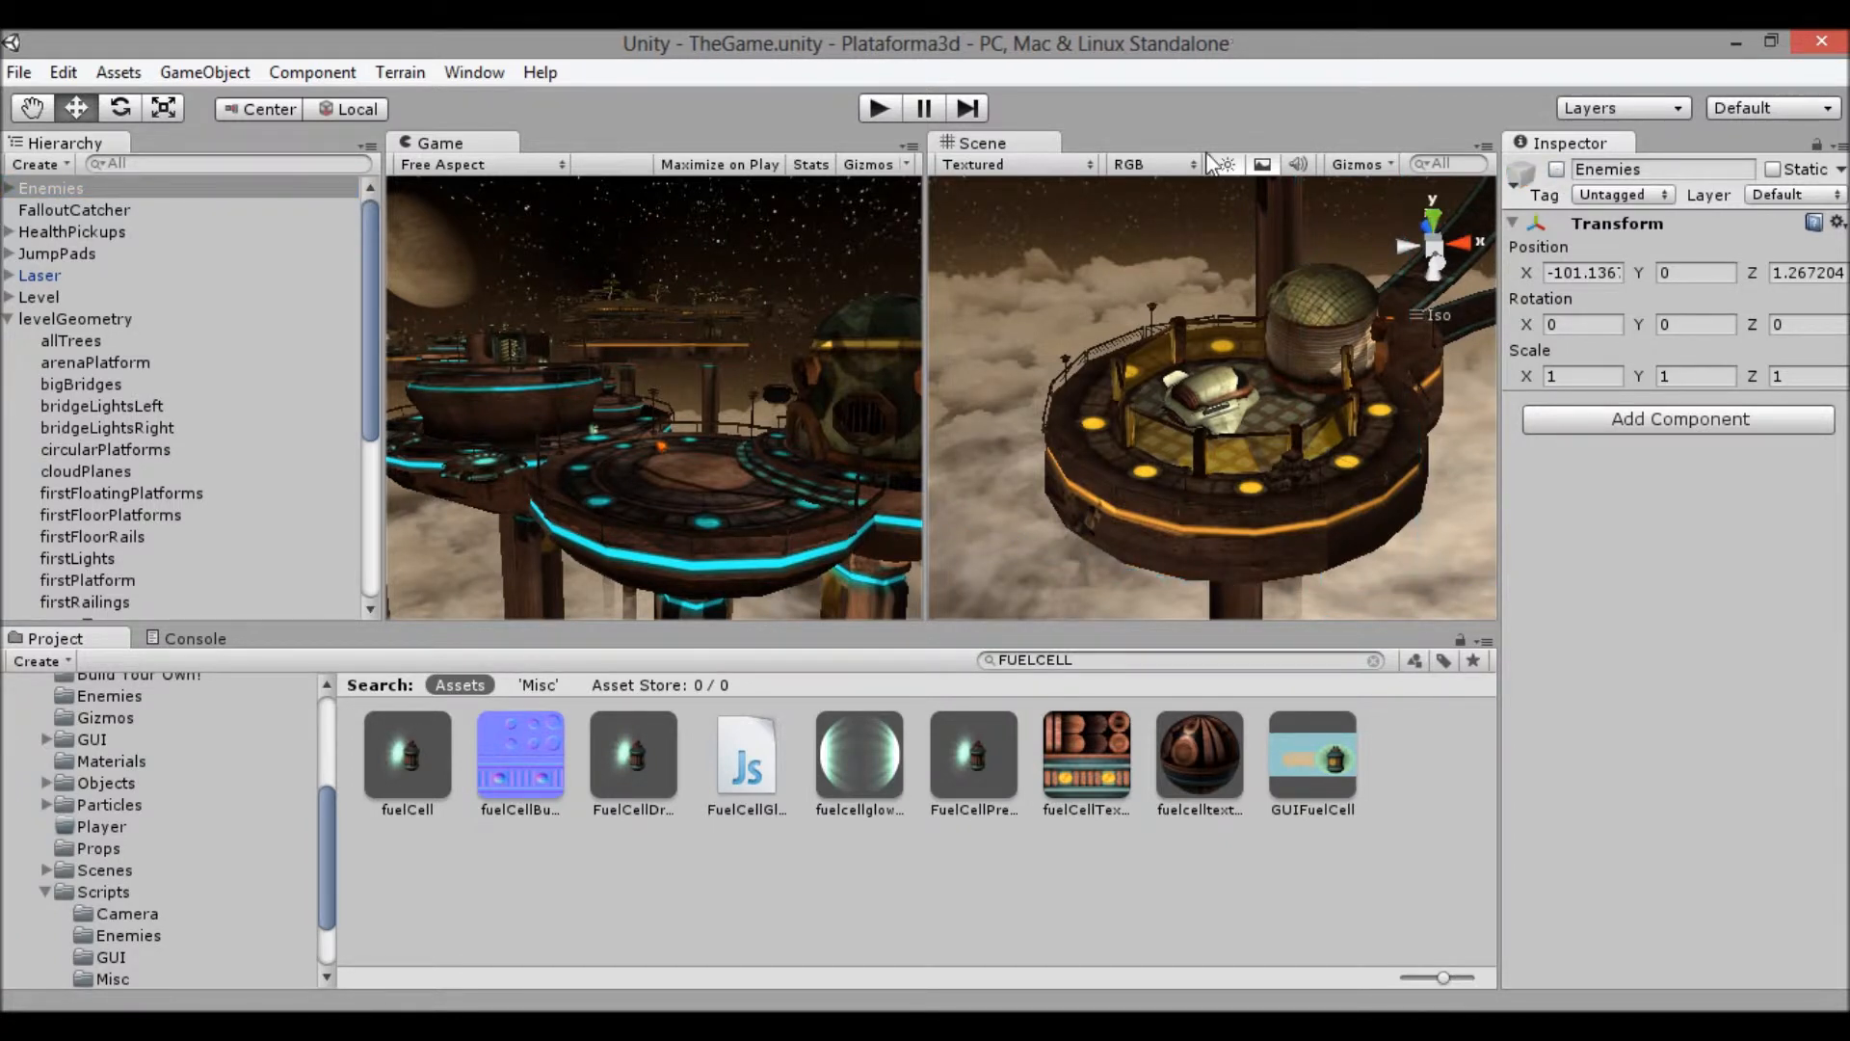
left_click(883, 104)
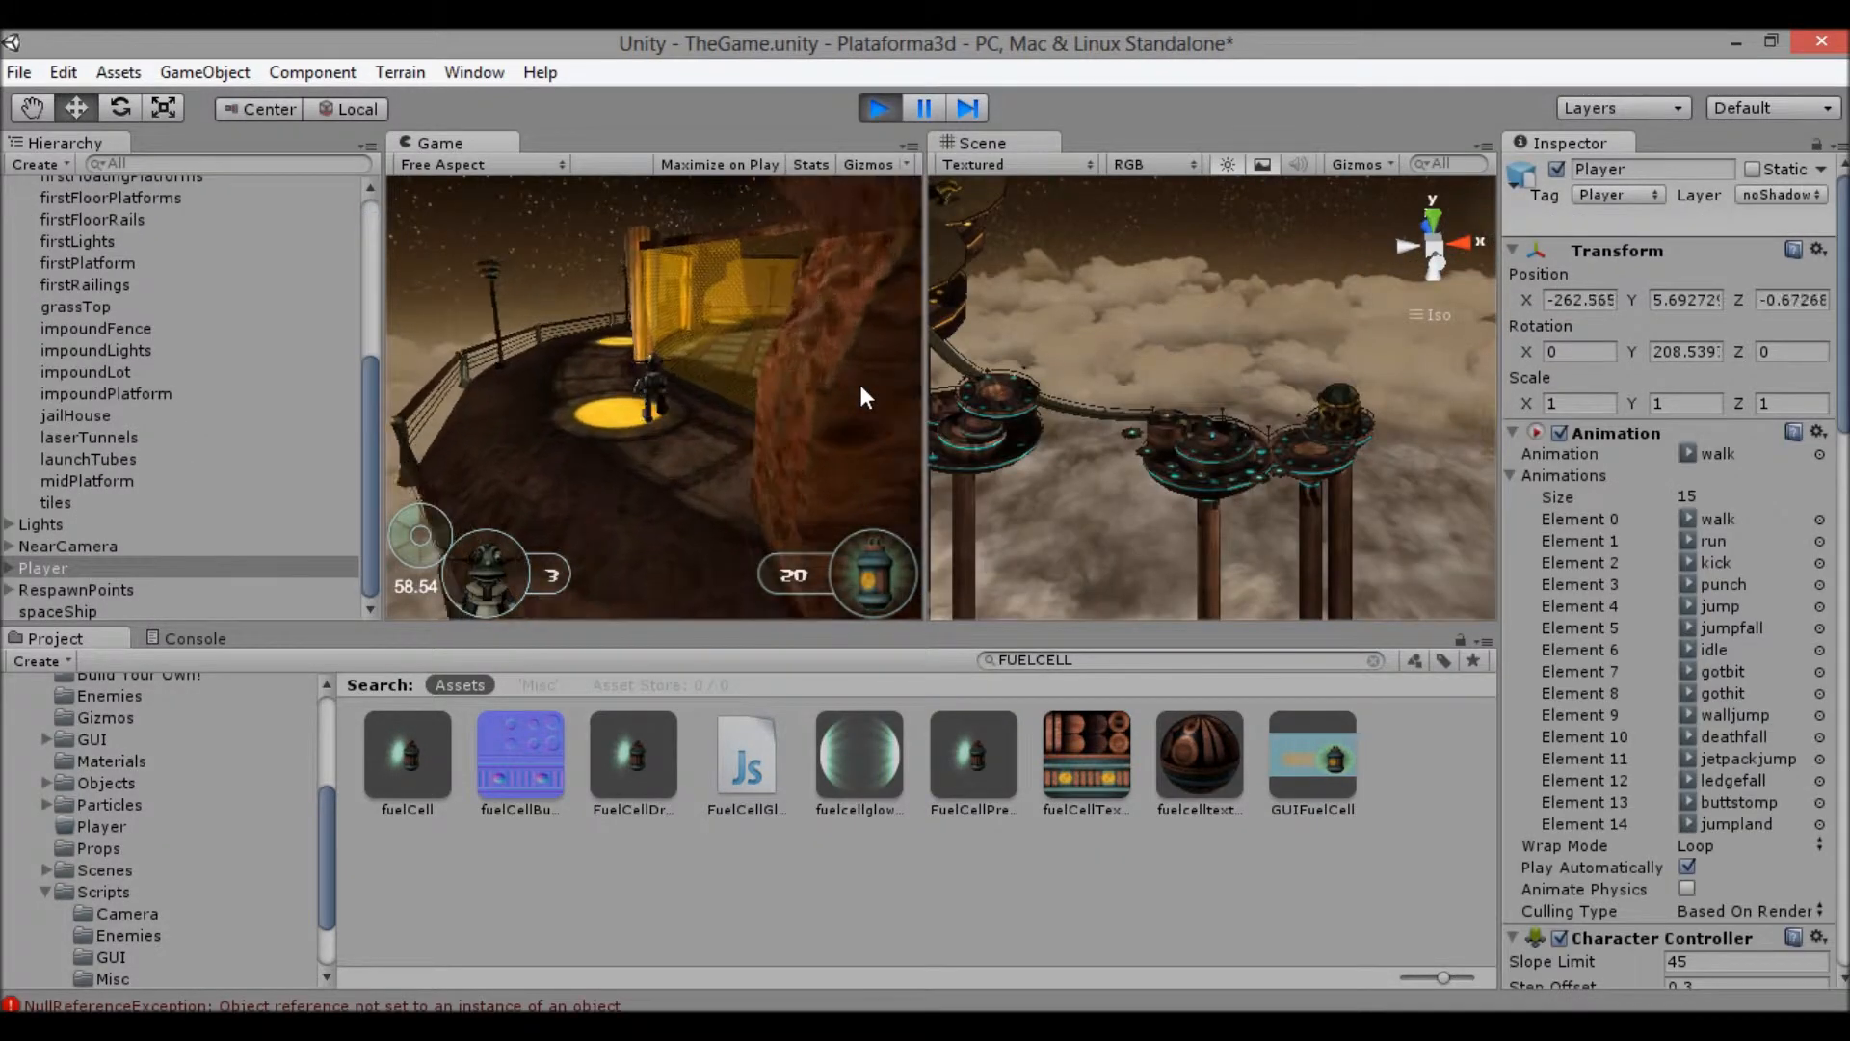
key("w")
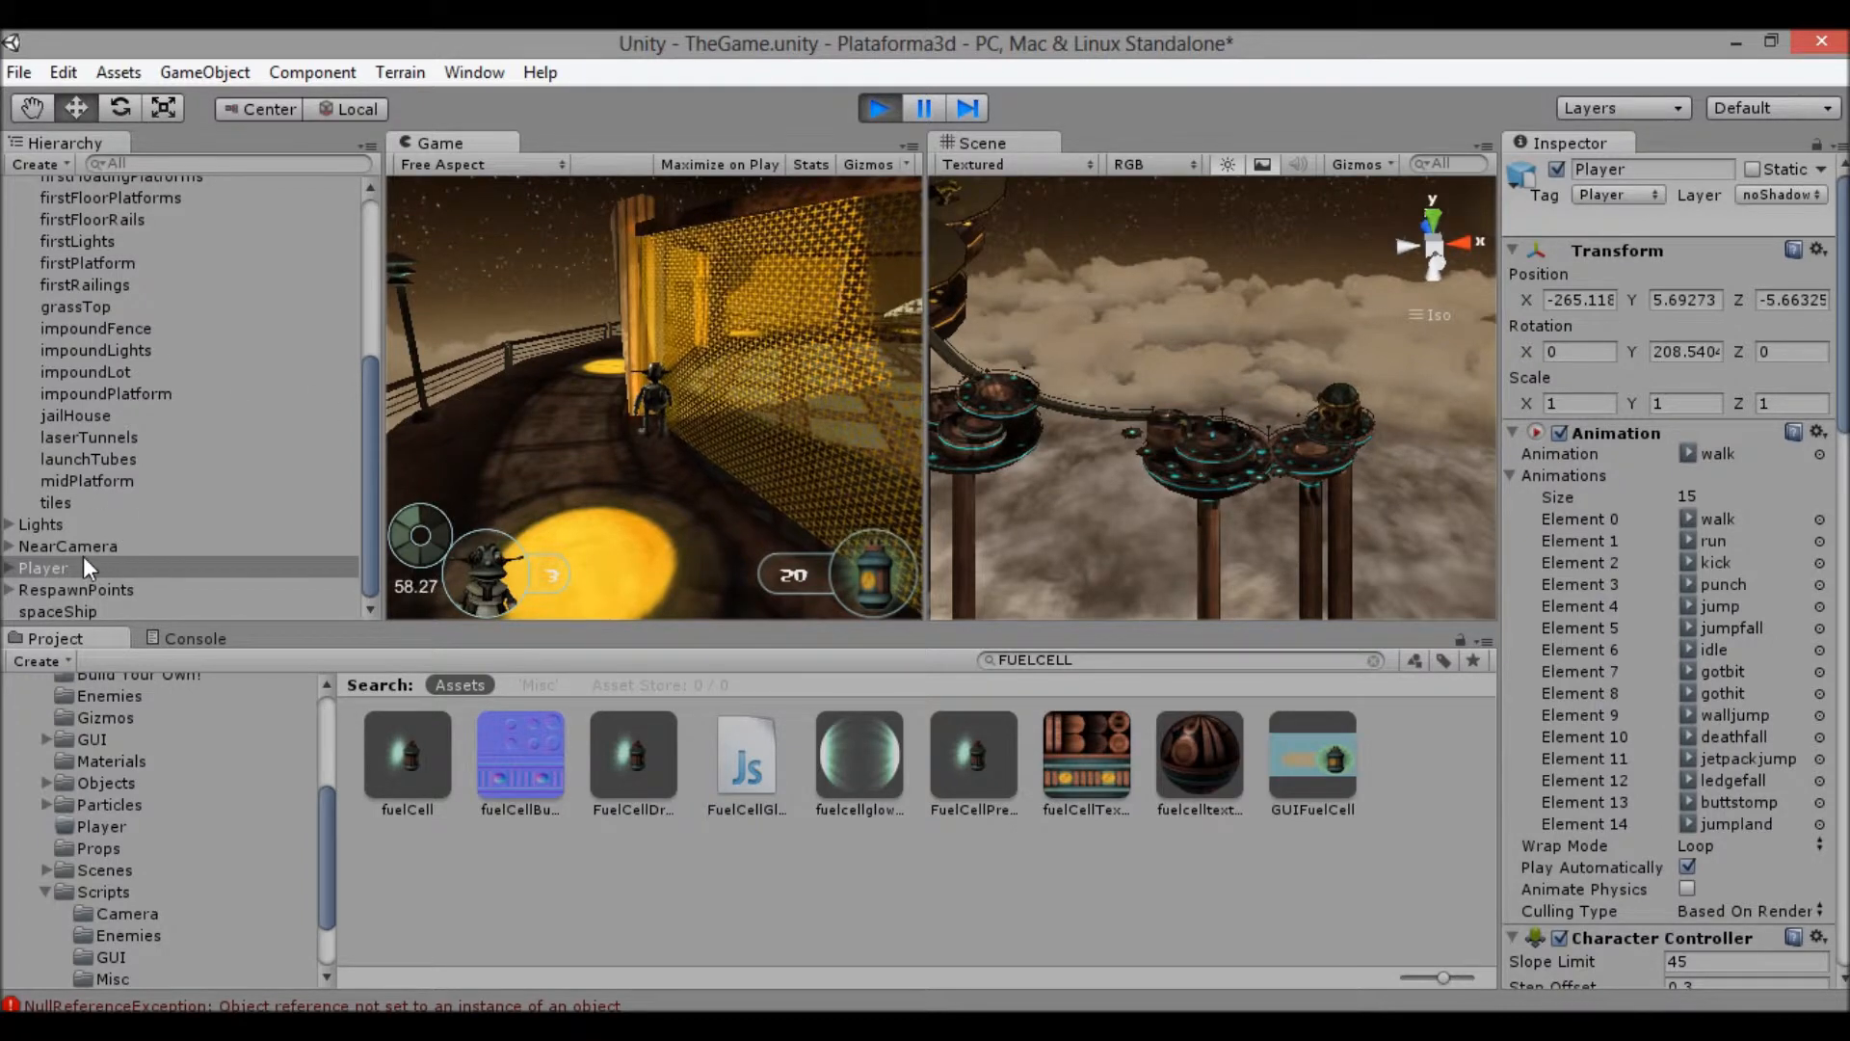
Disable the sceneAtmosphere Audio Source on levelGeometry while the game runs to isolate the fence sound
left_click(371, 491)
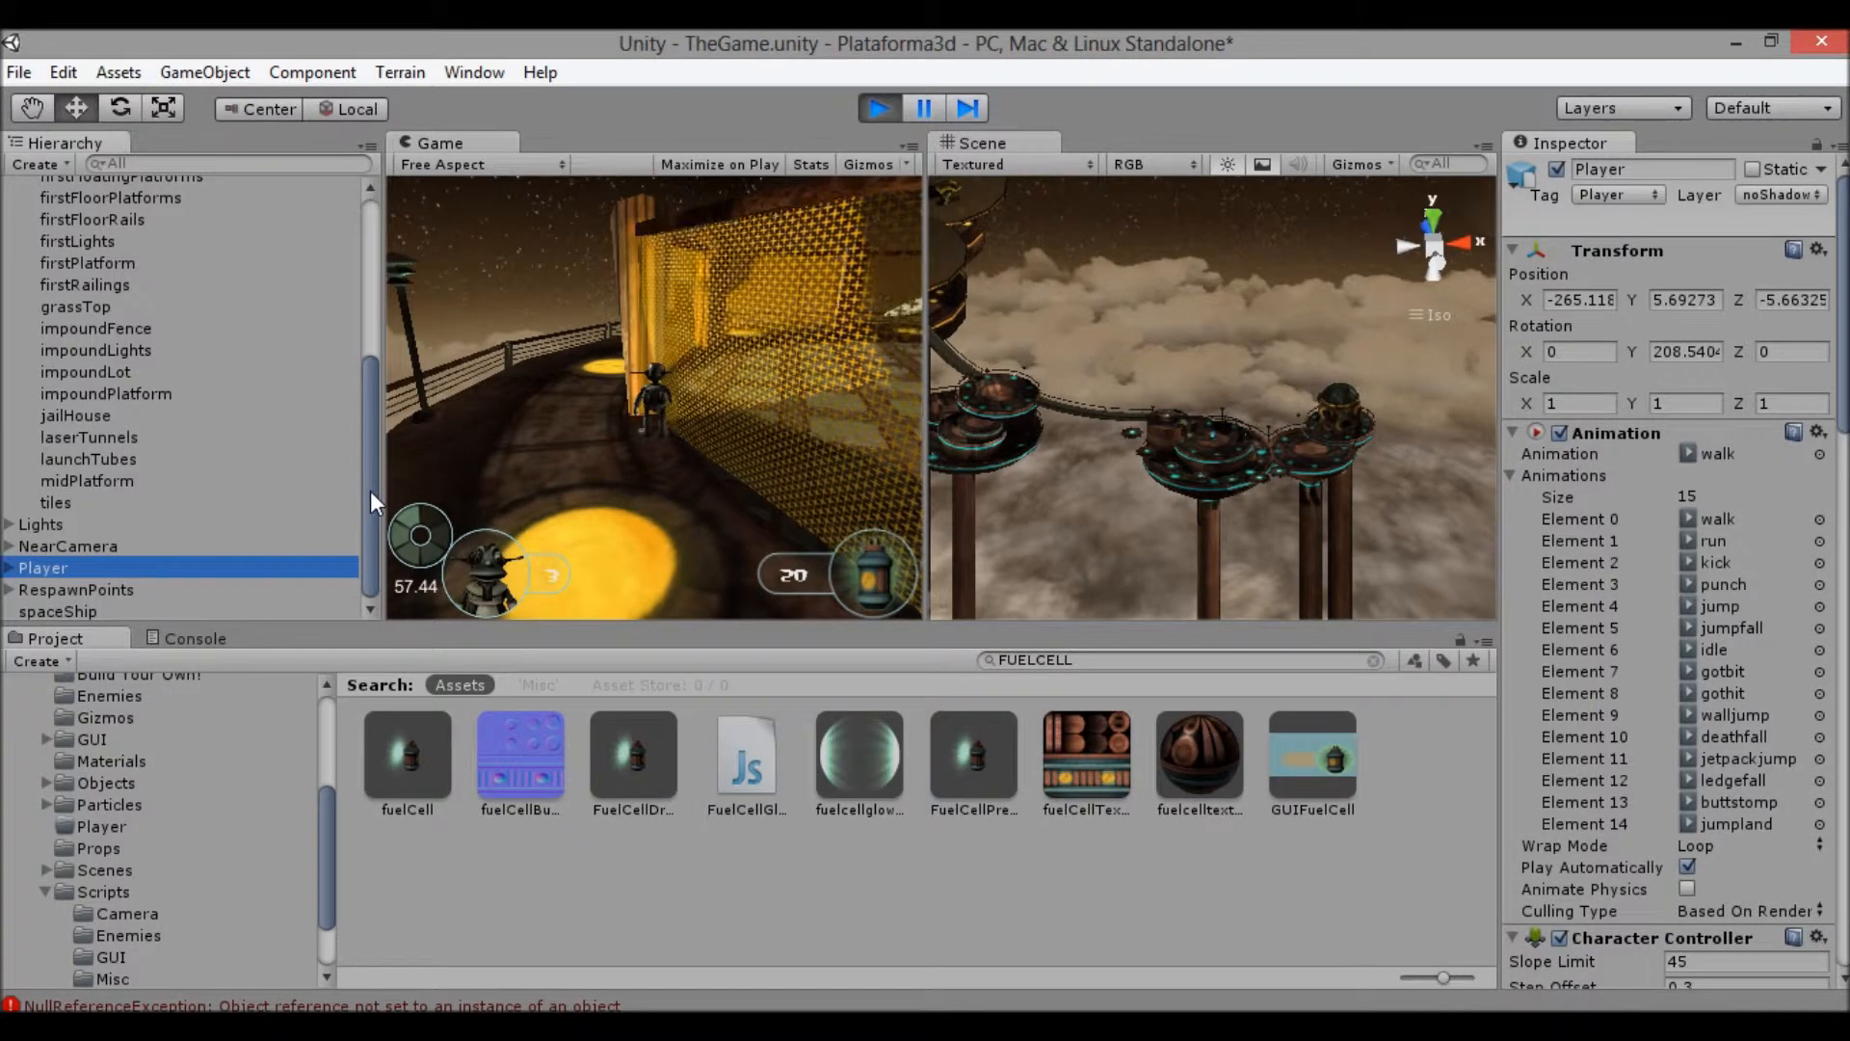
left_click_drag(370, 517, 378, 315)
left_click(85, 319)
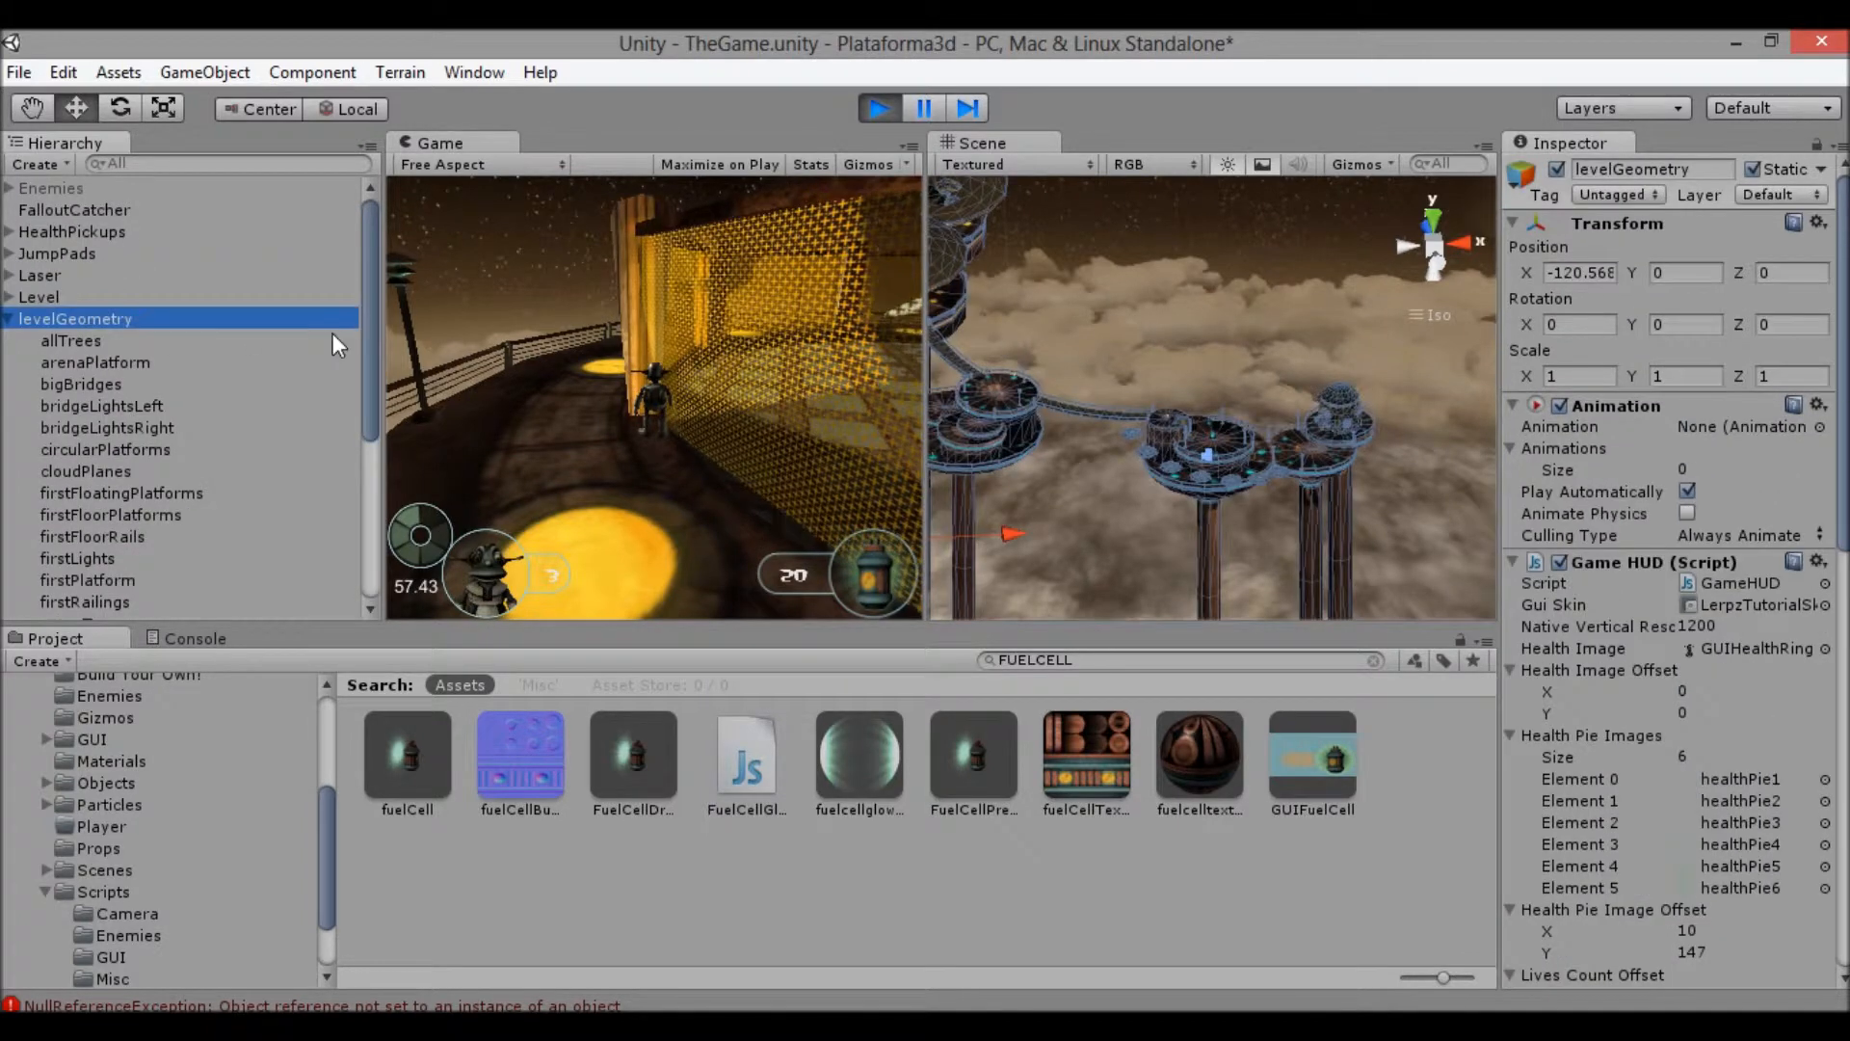
scroll(1625, 582, "down", 10)
scroll(1670, 433, "up", 5)
left_click(1560, 457)
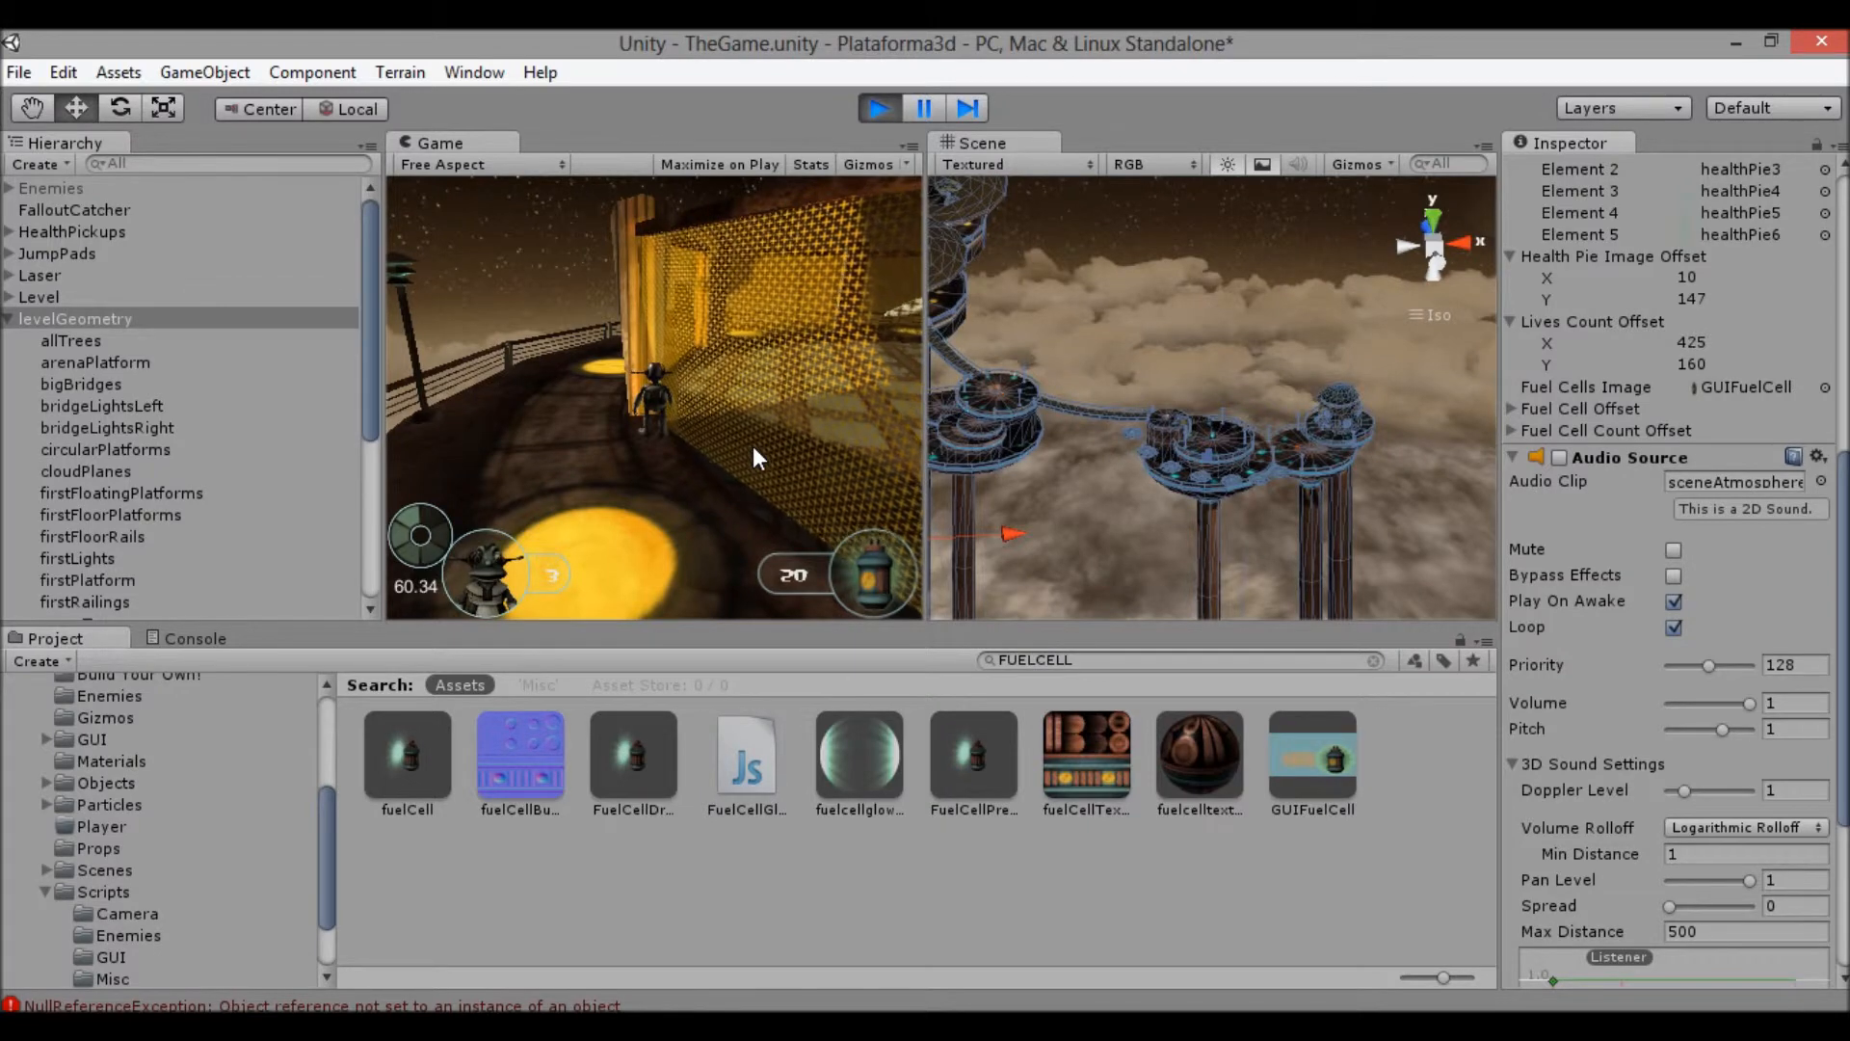
Raise the system volume to 82 to hear the fence sound and stop the running game
mouse_move(1849, 1010)
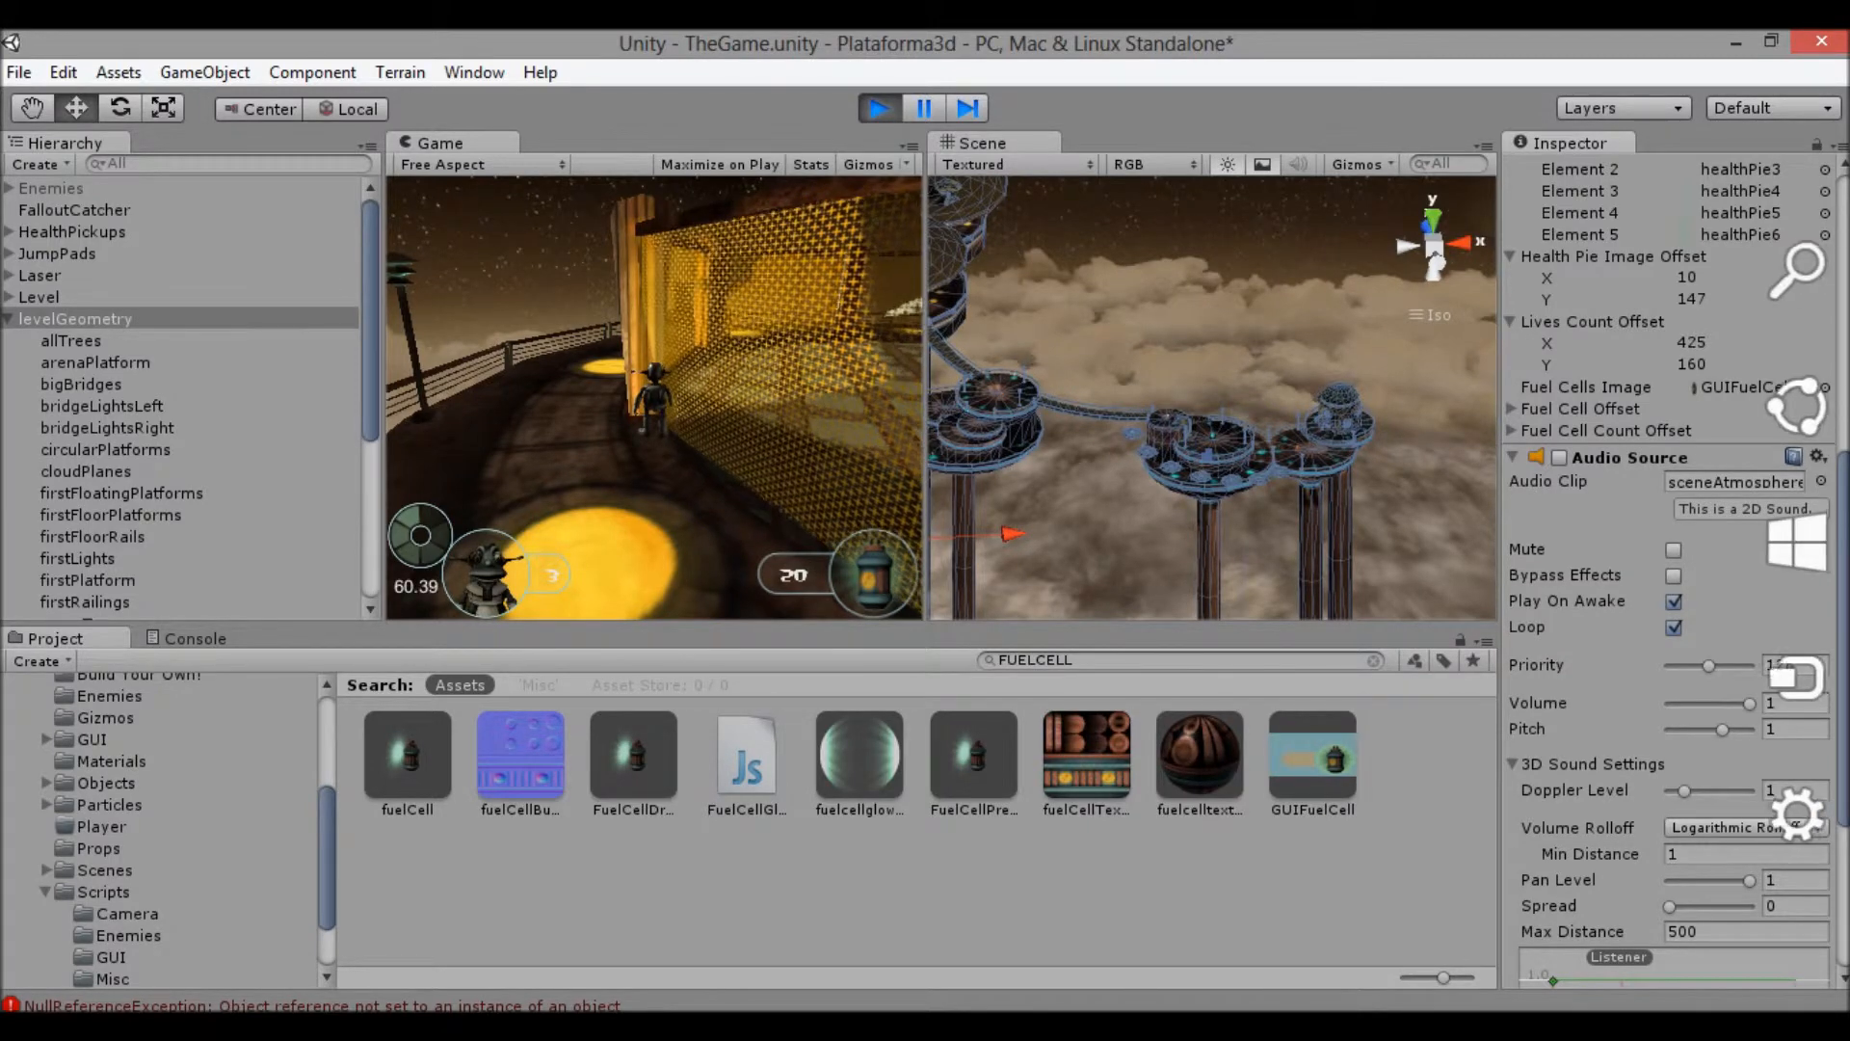
left_click(1723, 1023)
left_click_drag(1716, 829, 1718, 725)
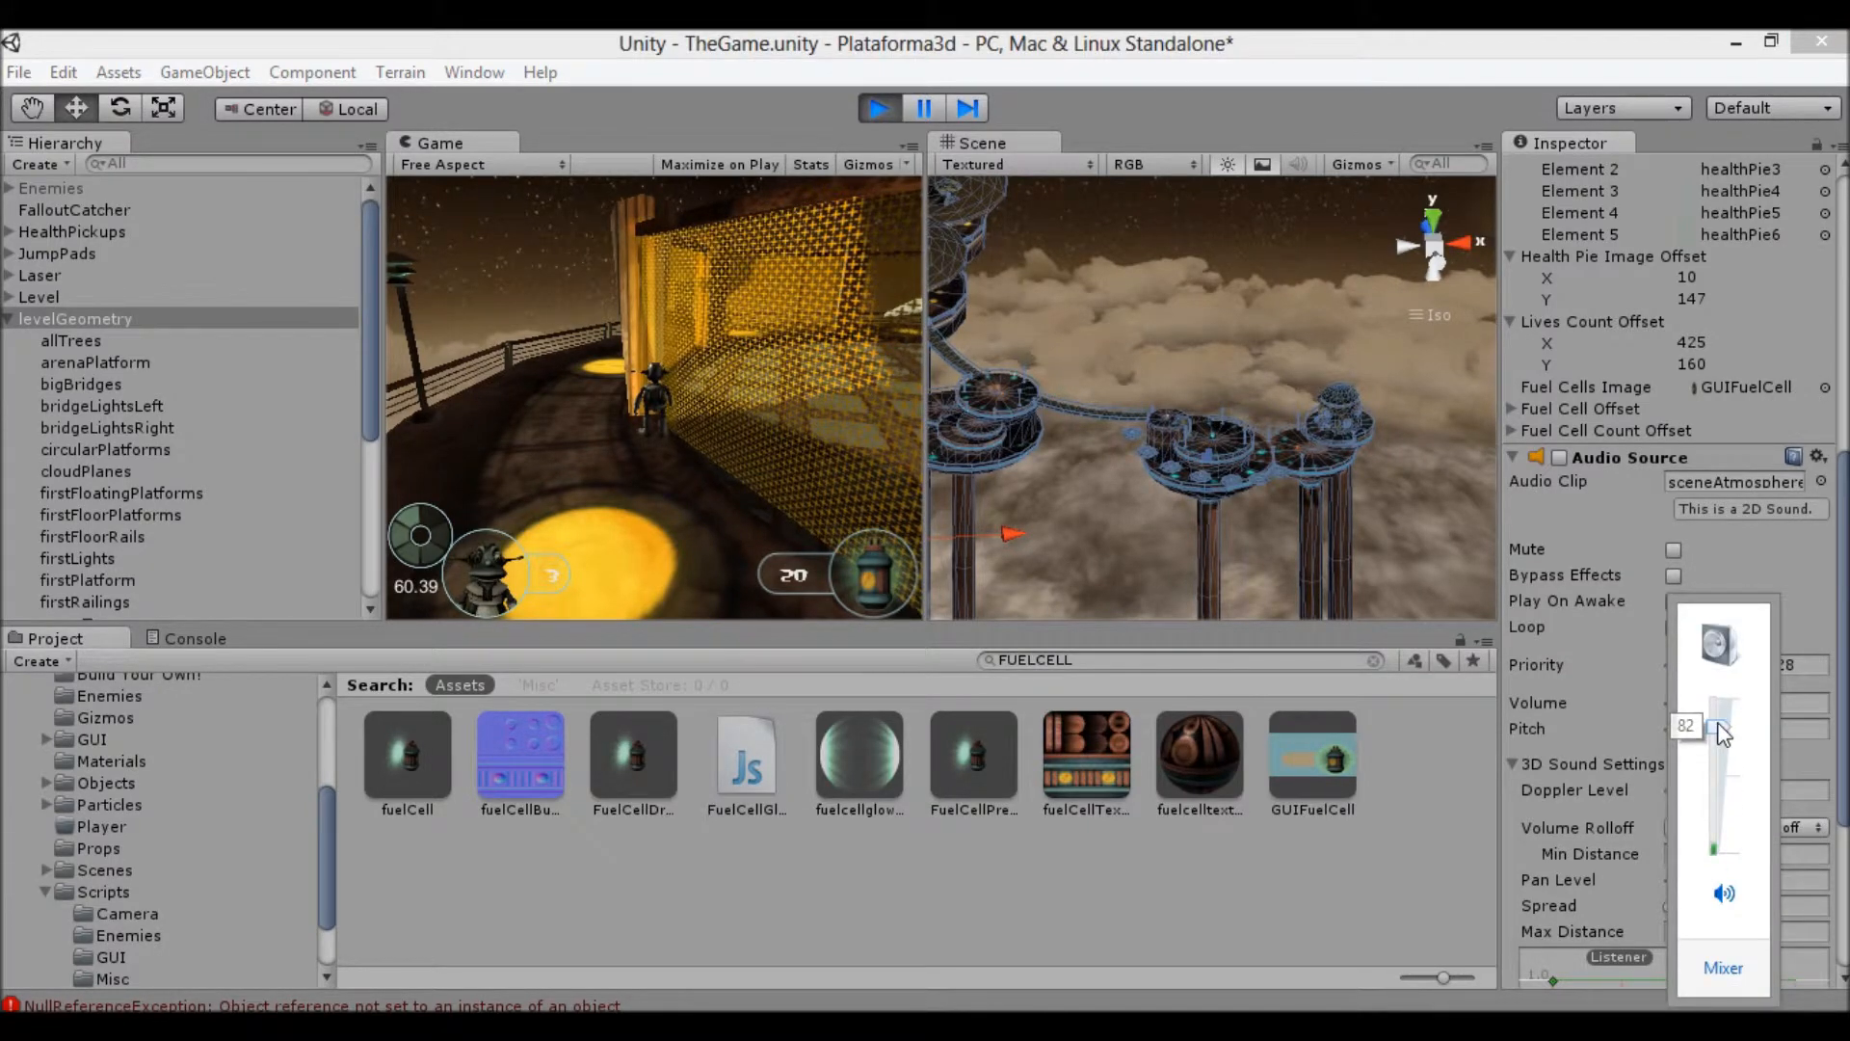
left_click(1024, 89)
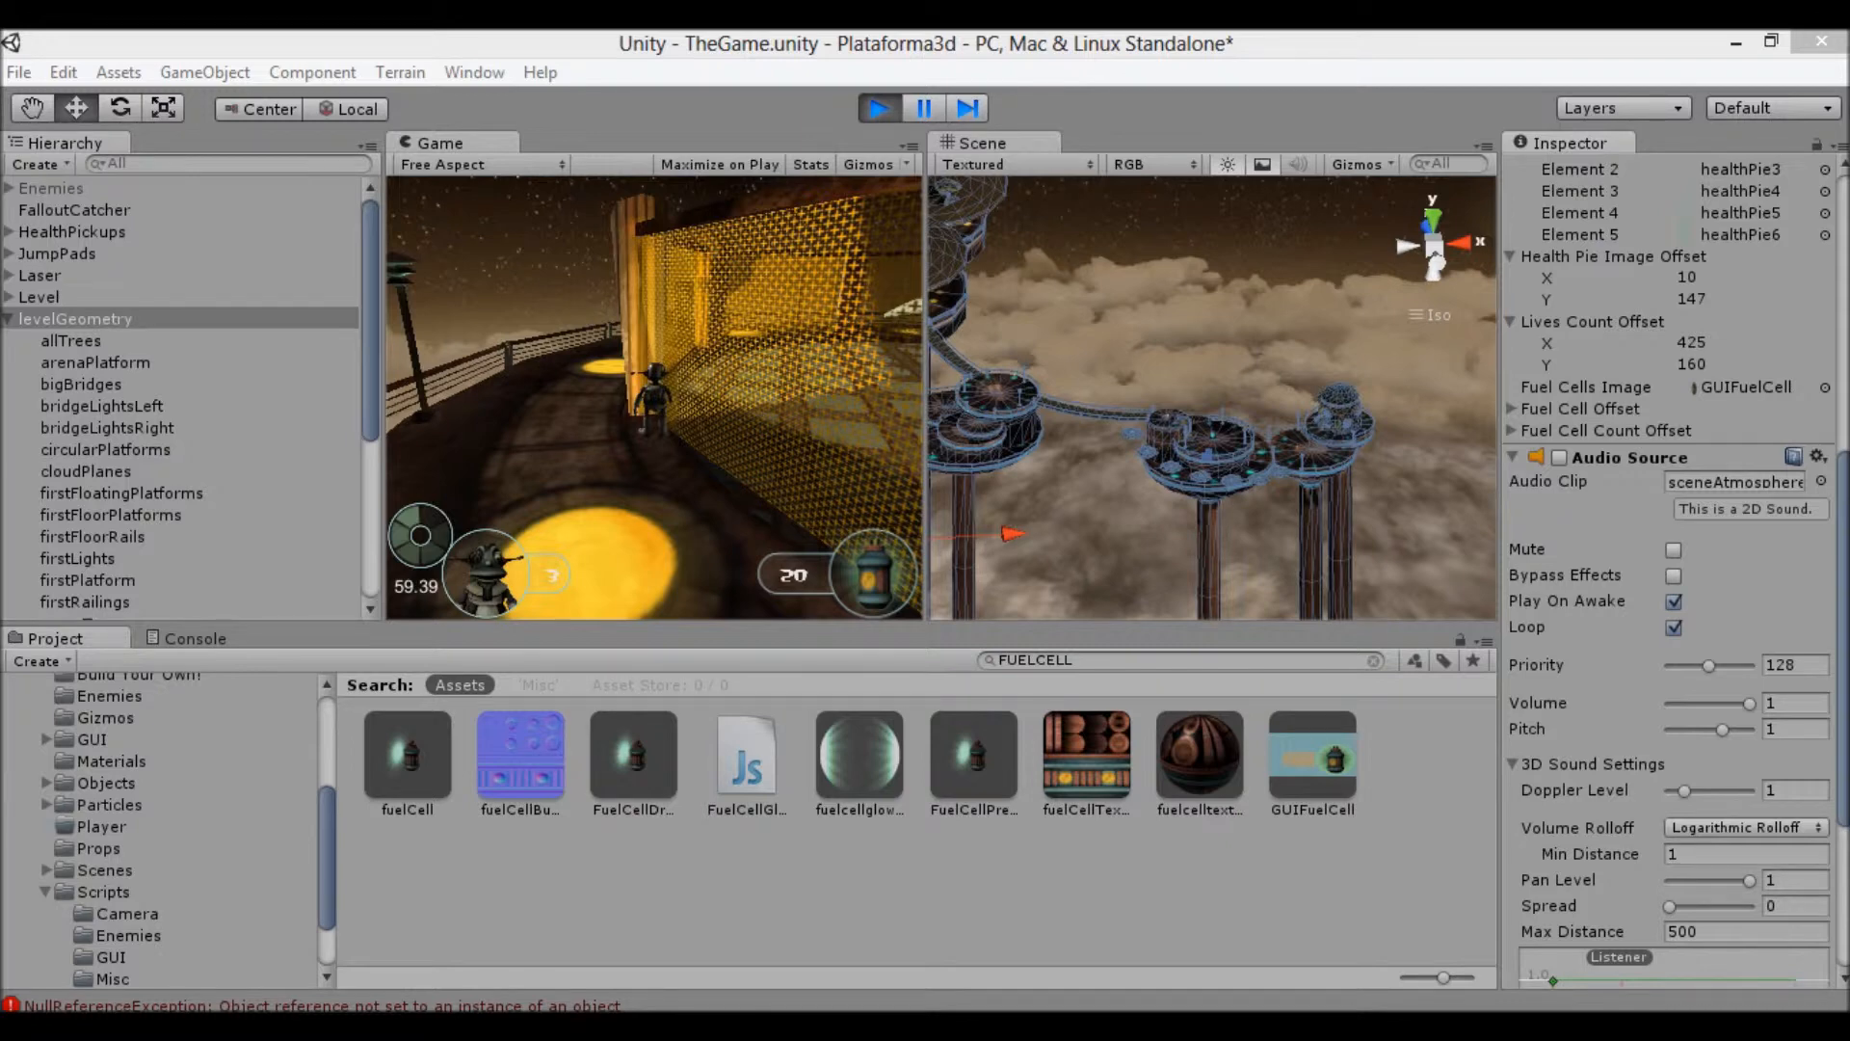
key("ctrl+p")
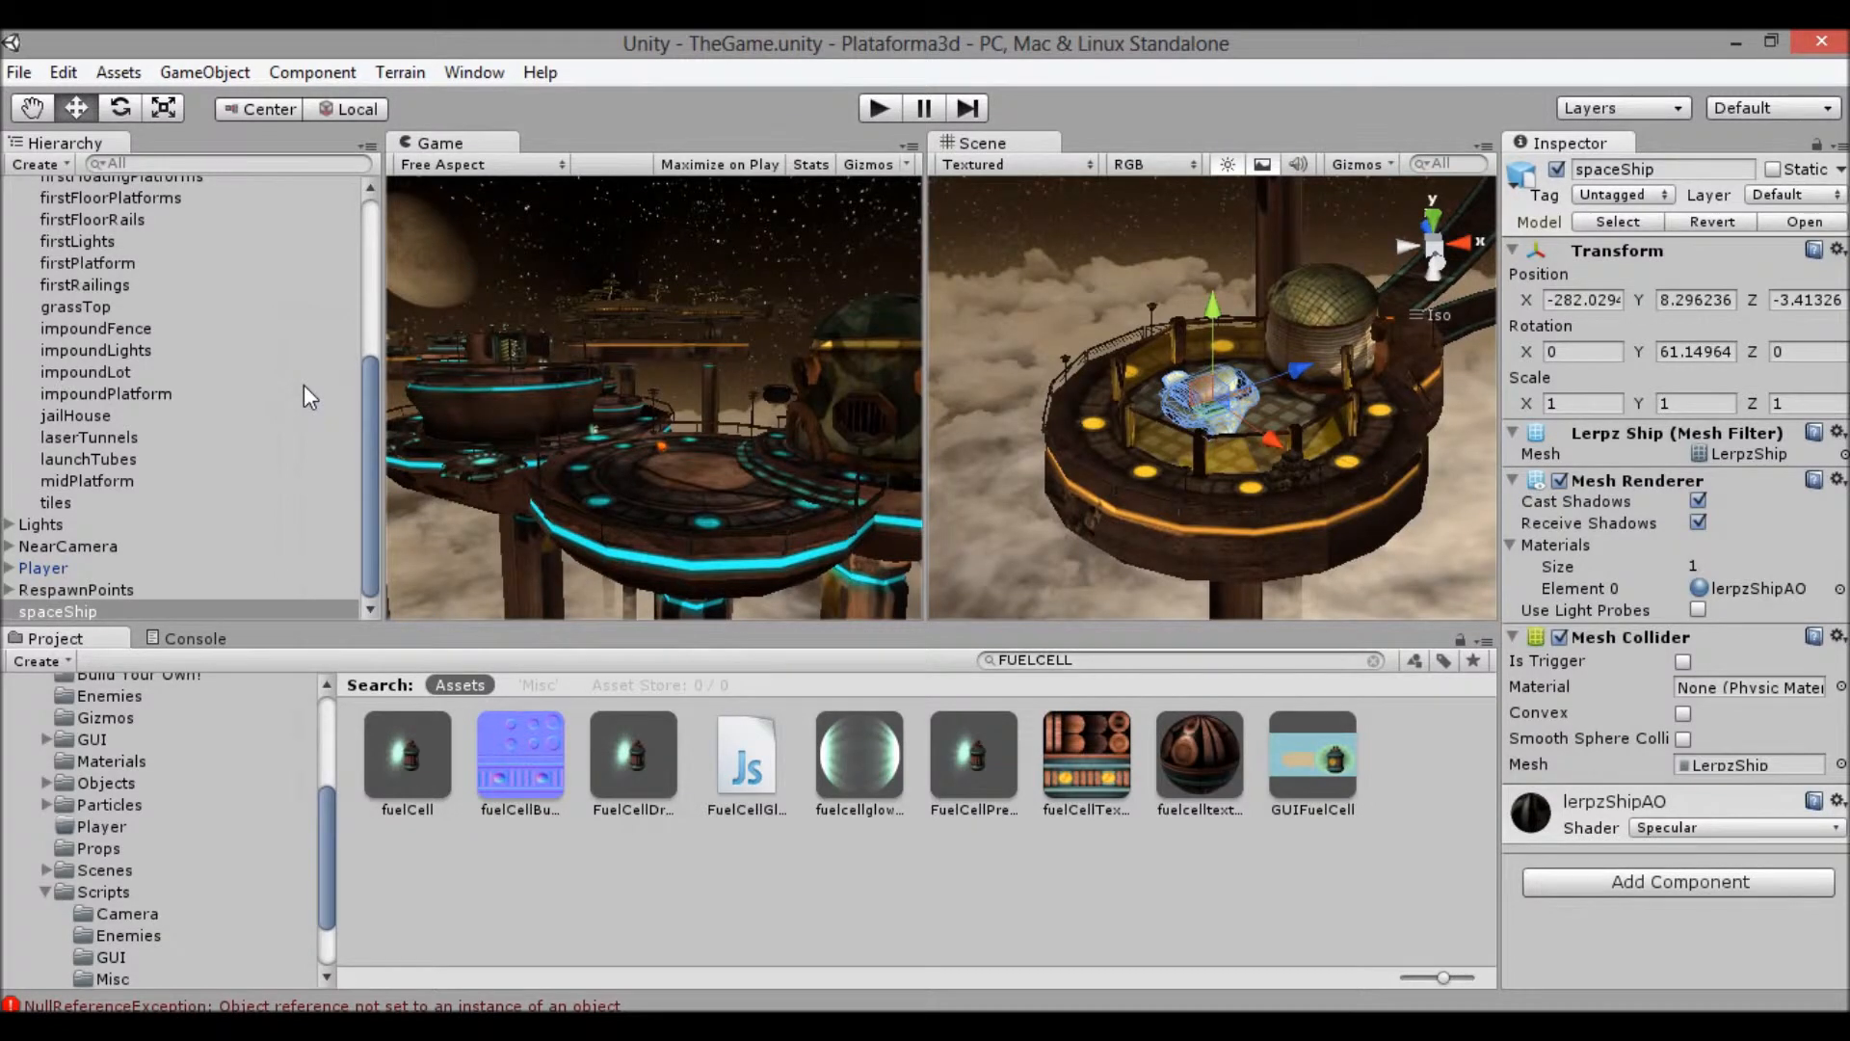